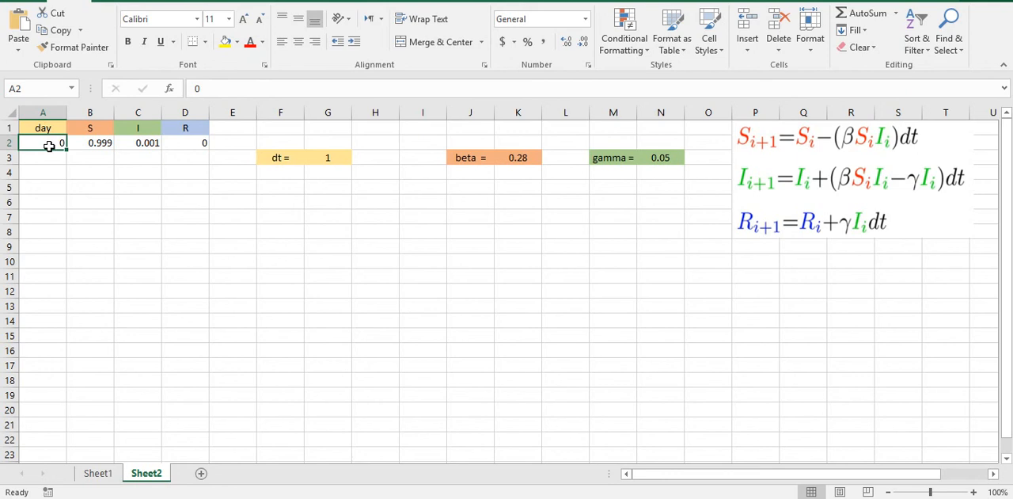
left_click(330, 160)
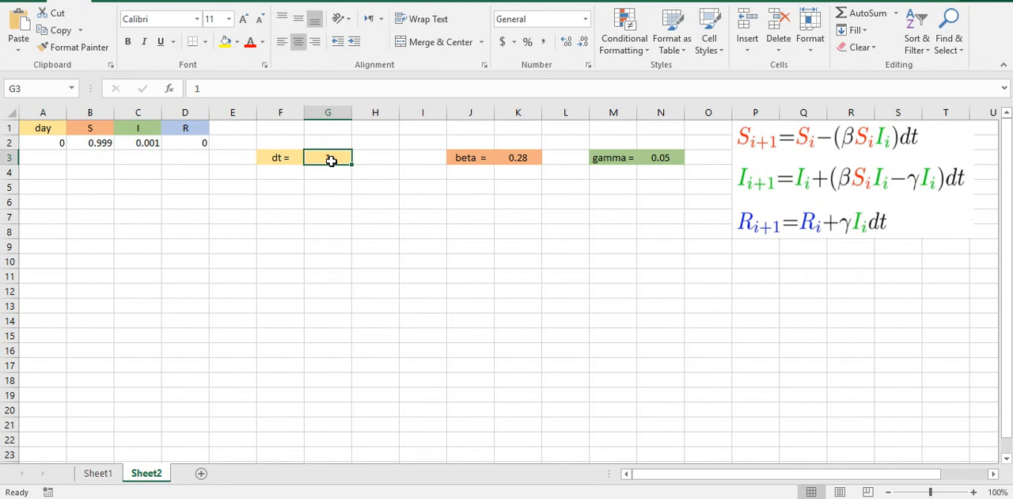
left_click(52, 144)
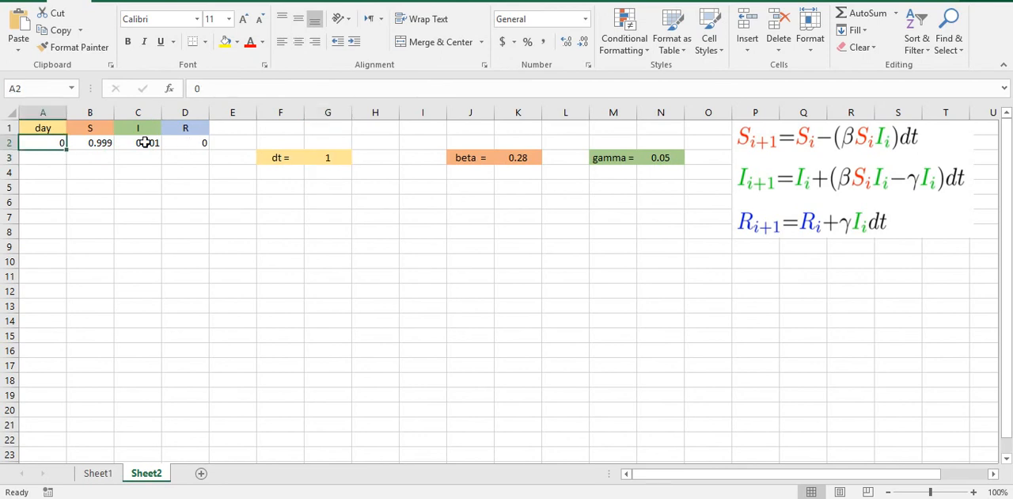
left_click(144, 144)
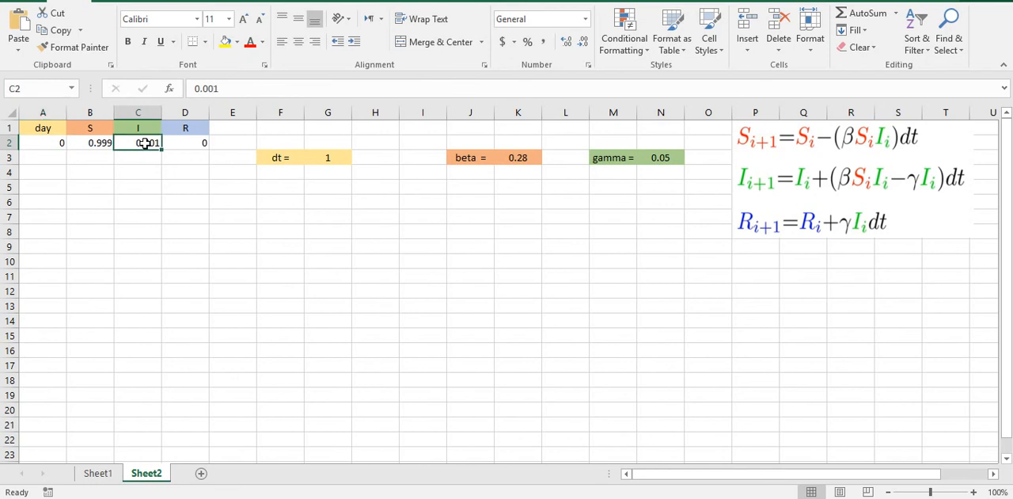
left_click(101, 160)
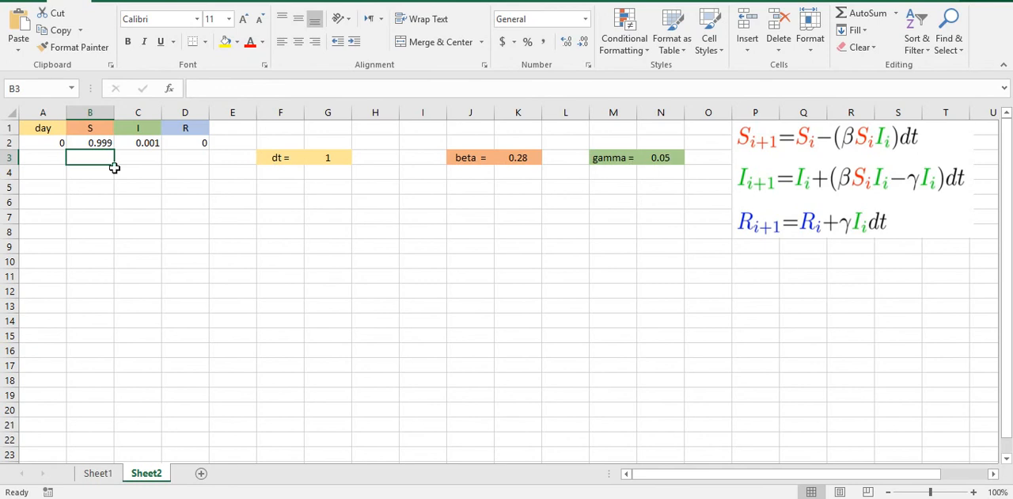
Step: Enter the formula =A2+$G$3 in cell A3 to advance the day by the dt time step
left_click(45, 160)
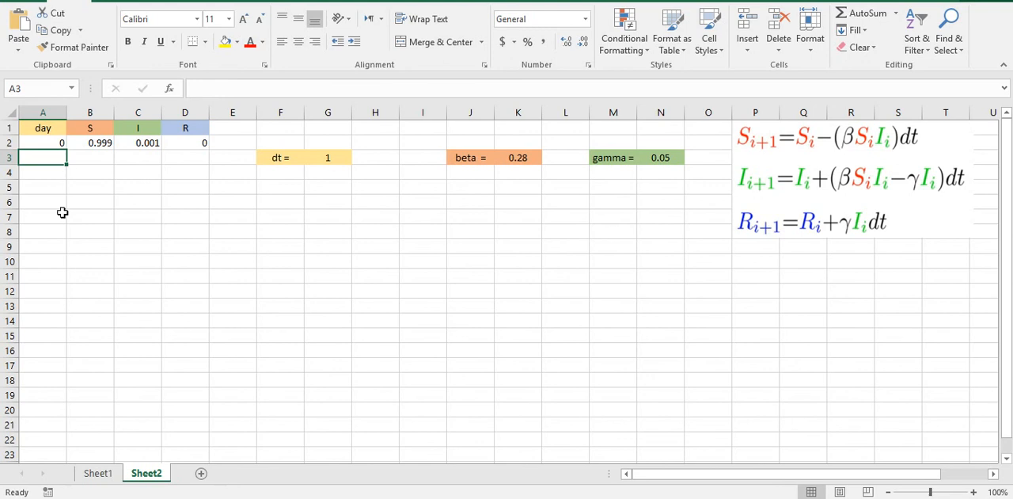
type("=")
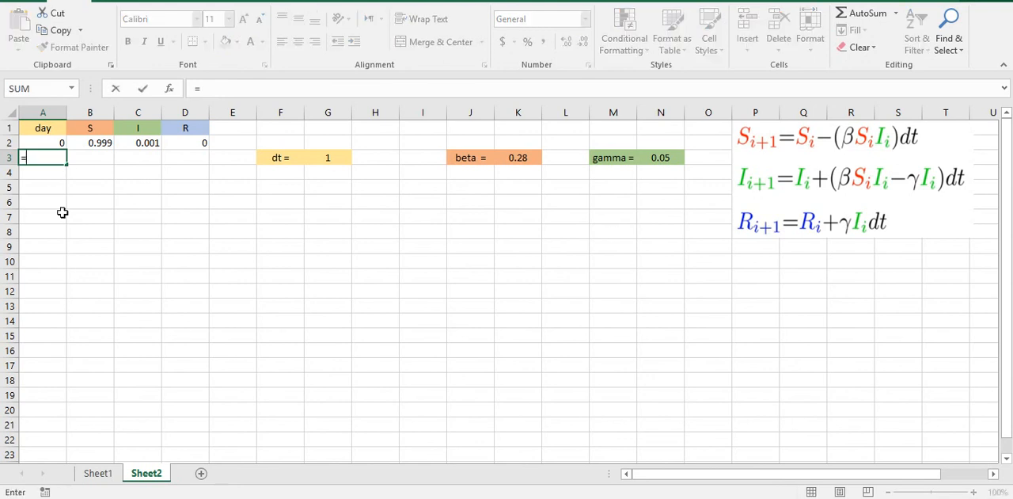
left_click(54, 142)
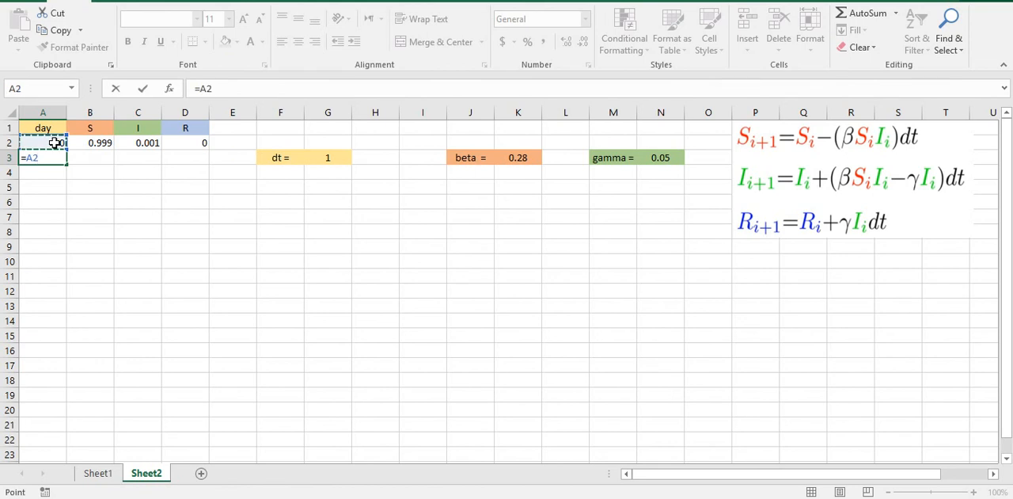
type("+")
type("$")
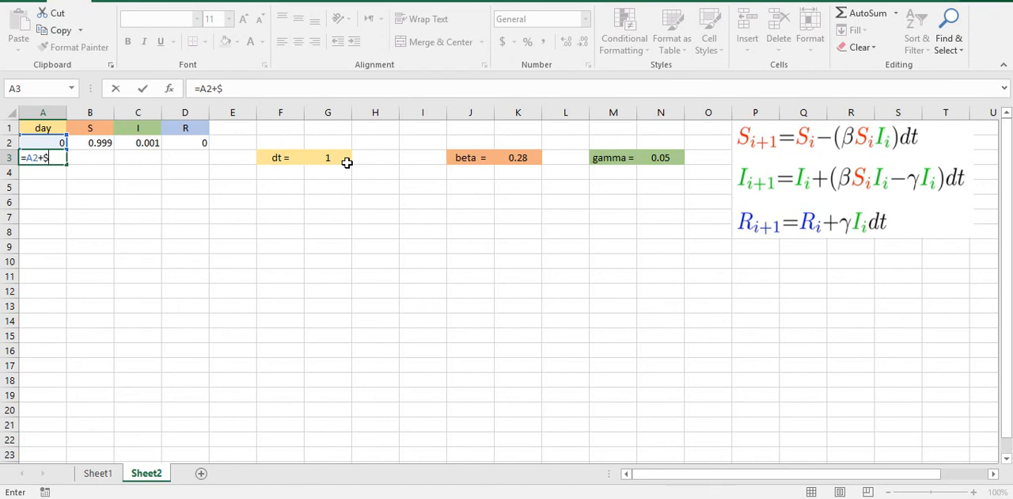
type("G$3")
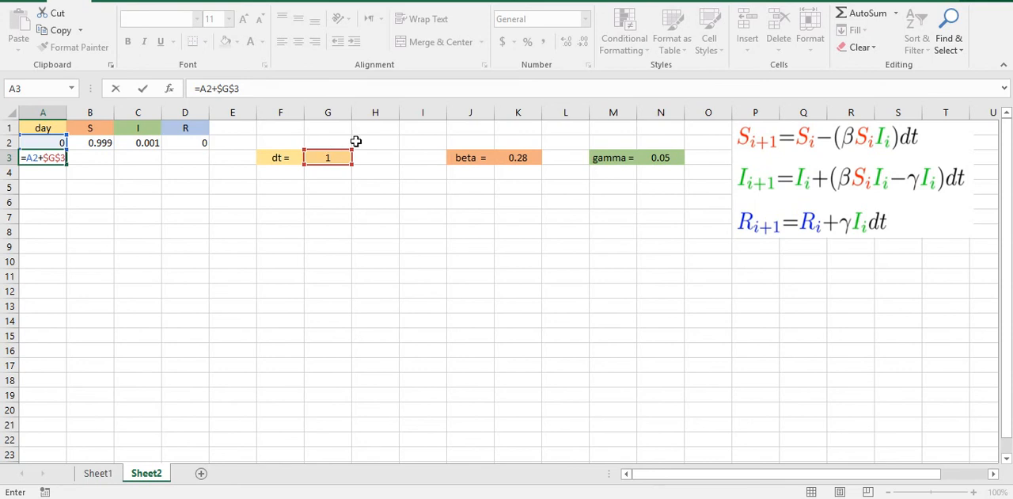
key("Return")
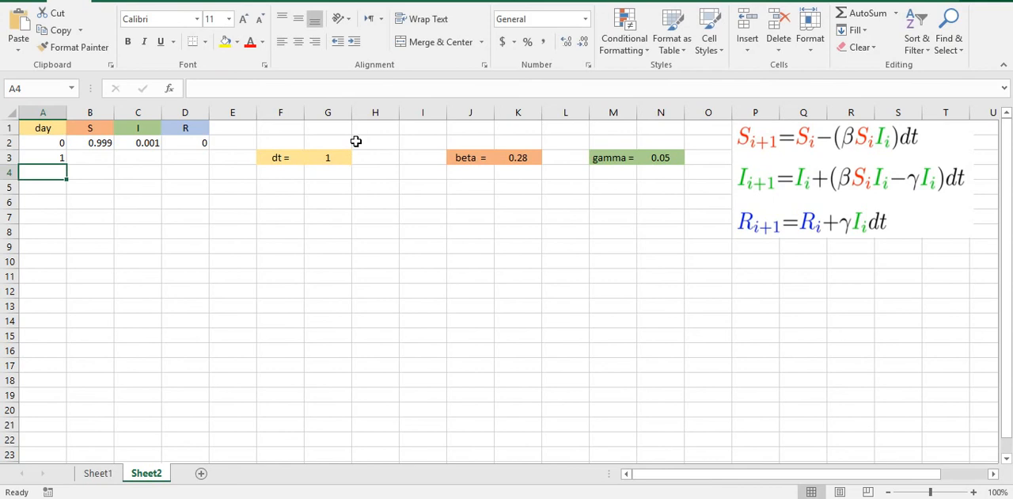
Step: Enter the susceptible update formula =B2-($K$3*B2*C2)*$G$3 in cell B3
left_click(92, 157)
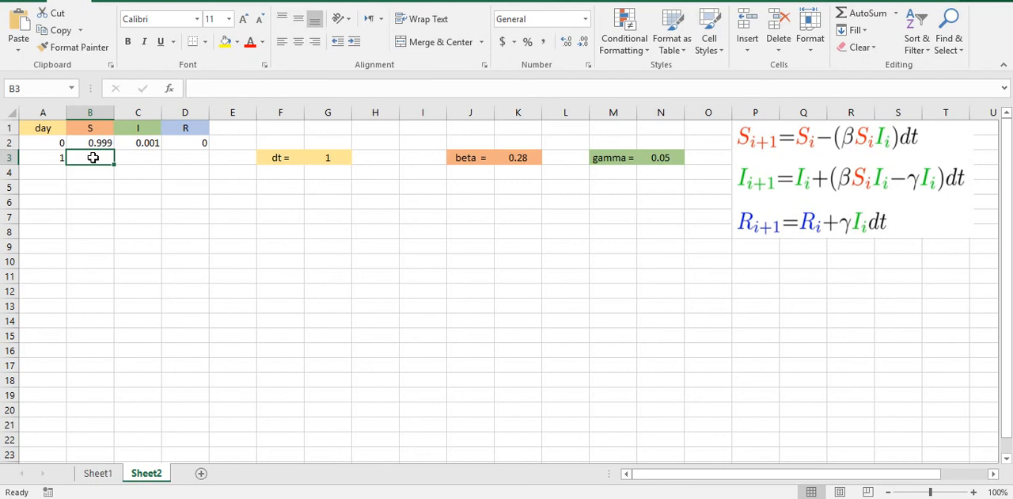
type("=")
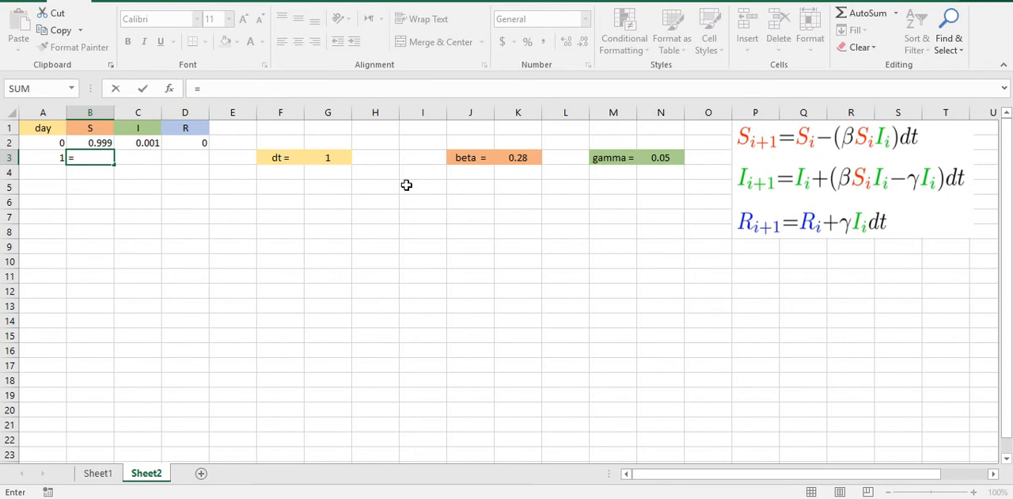
left_click(90, 143)
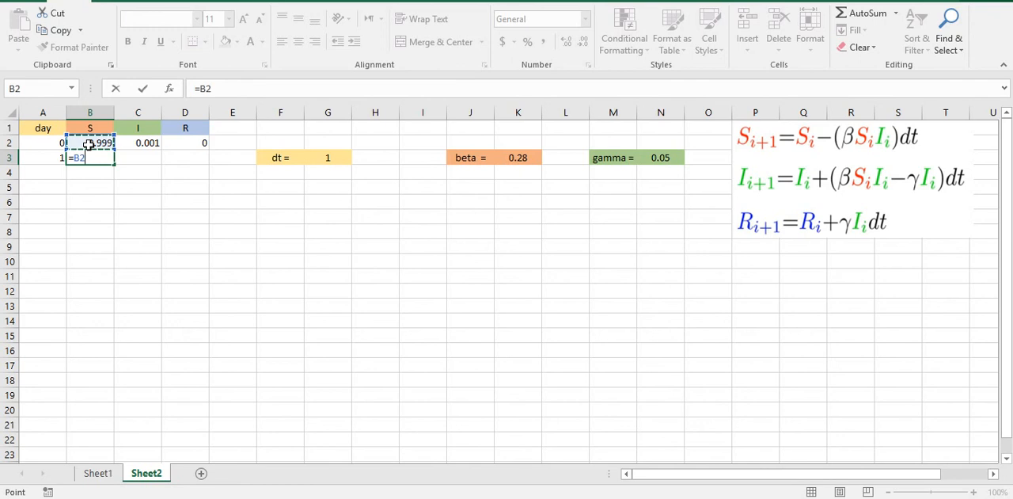
type("-(")
type("$K")
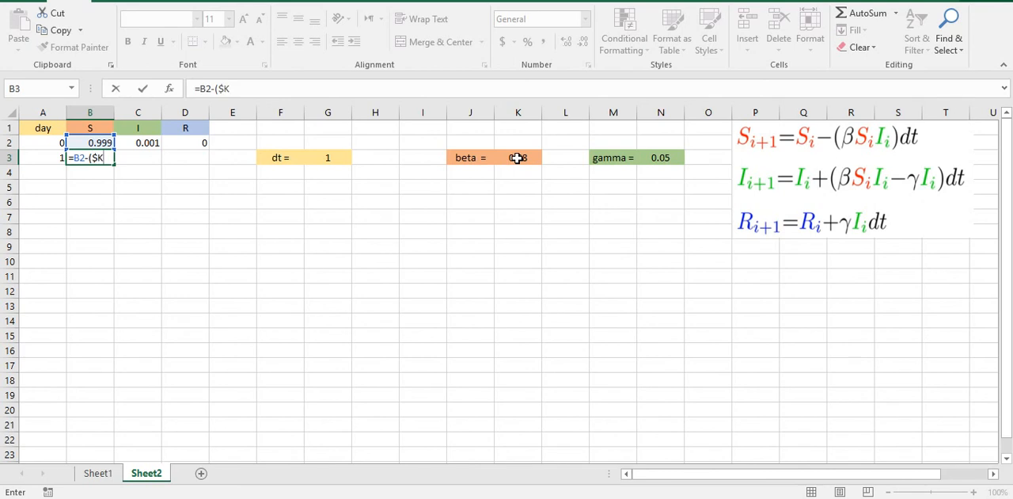
type("$3")
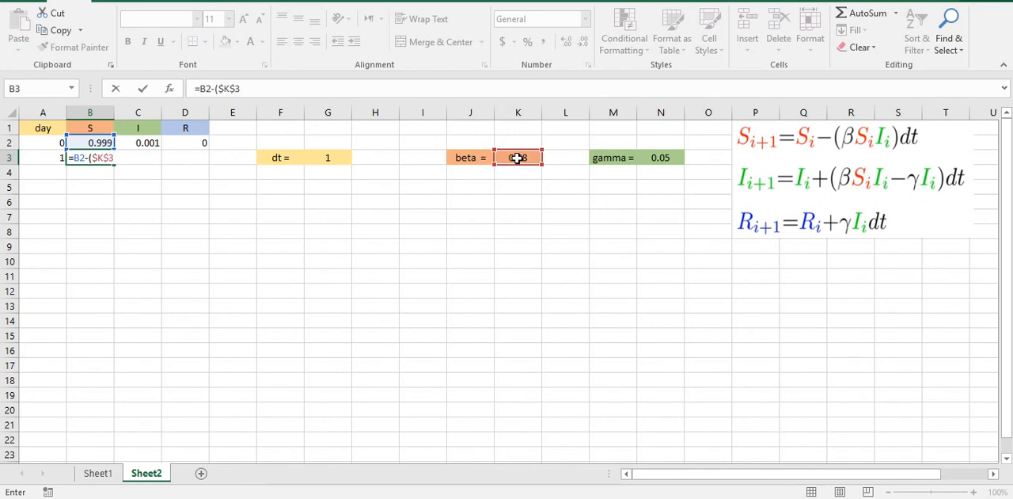
type("*")
left_click(83, 142)
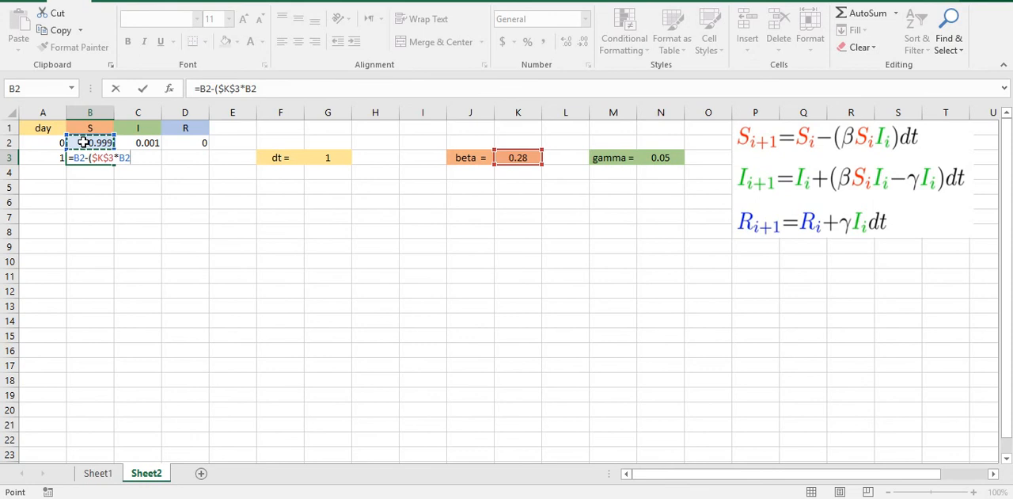
type("*")
left_click(139, 143)
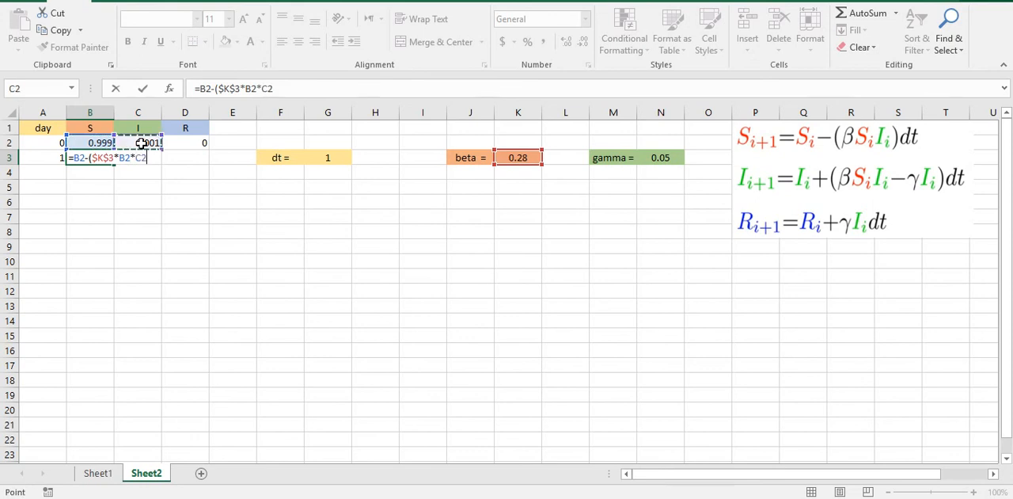
type(")*$G$3")
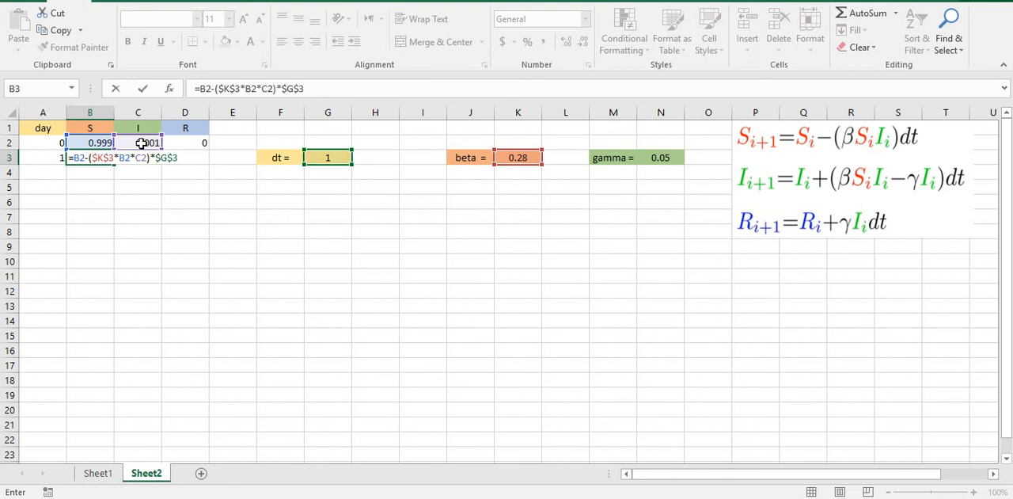
key("Return")
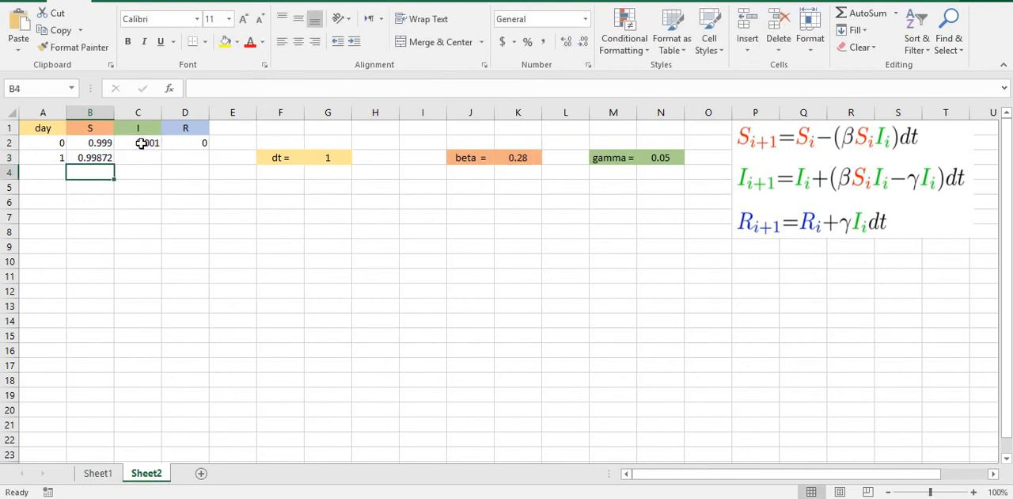
Step: Enter the infected update formula =C2+($K$3*B2*C2-$N$3*C2)*$G$3 in cell C3
left_click(138, 156)
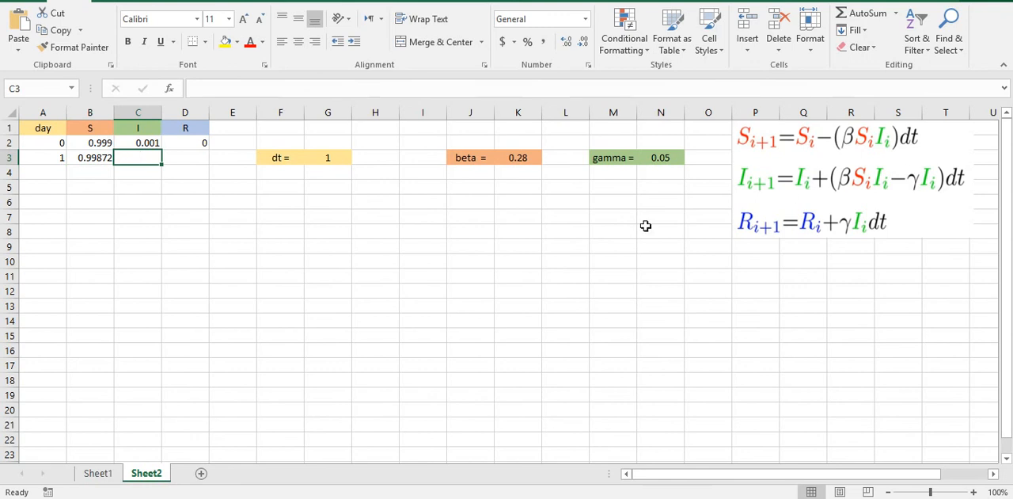
type("=")
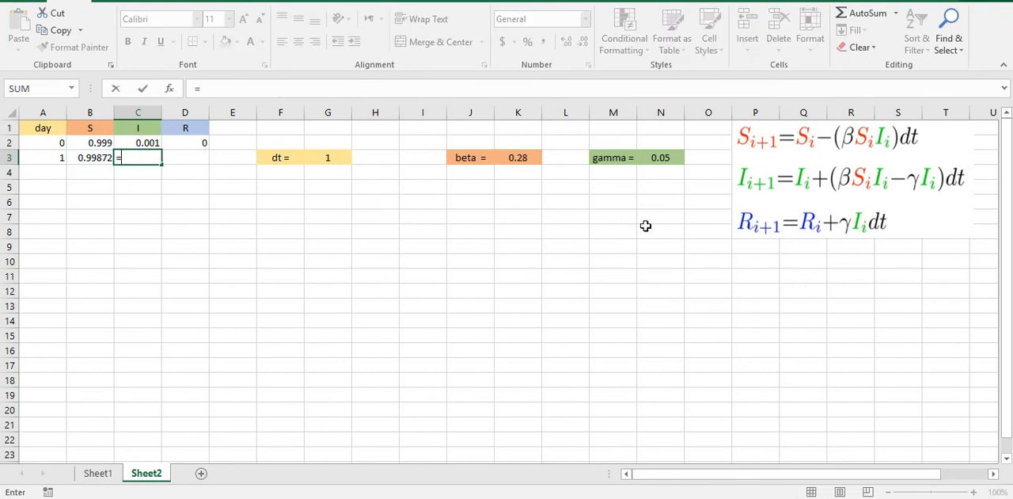
left_click(129, 145)
type("+(")
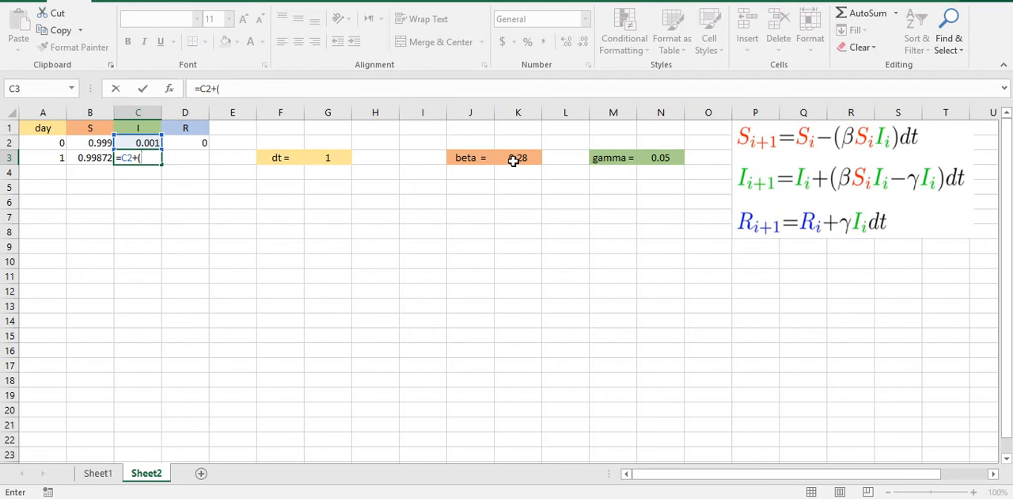
type("$K$3")
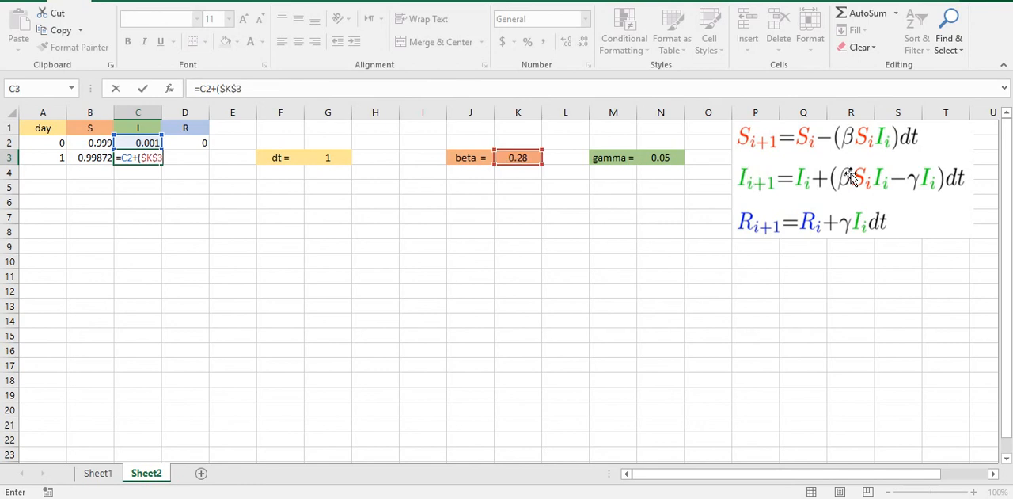
type("*")
left_click(84, 143)
type("*")
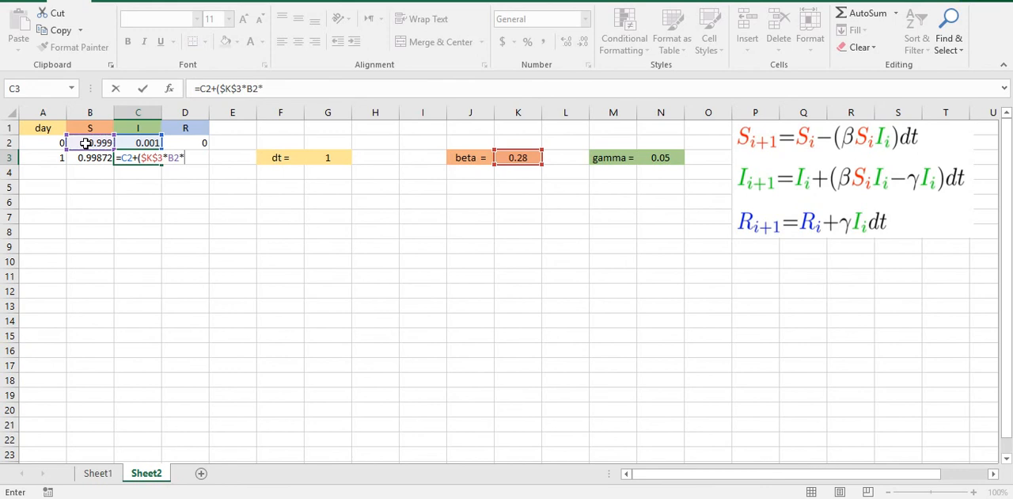
left_click(137, 143)
type("-")
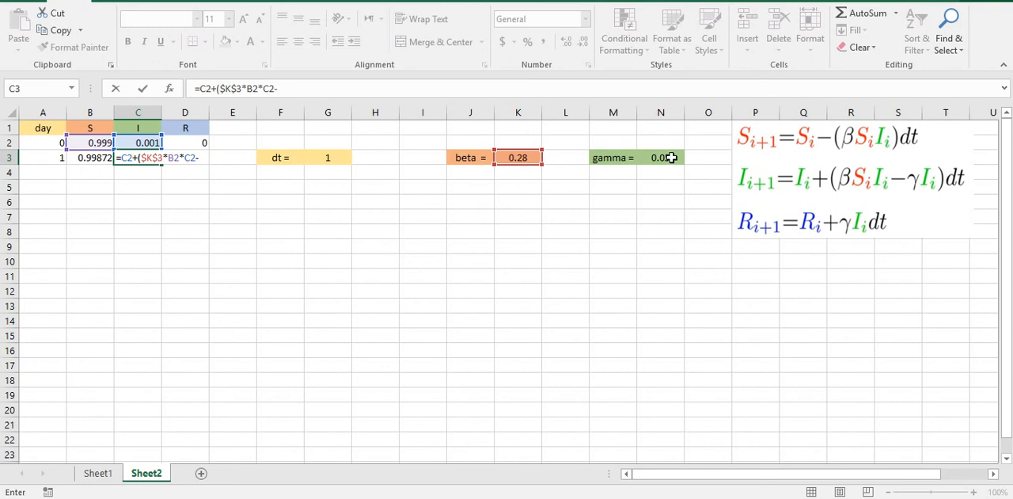
type("$N$3")
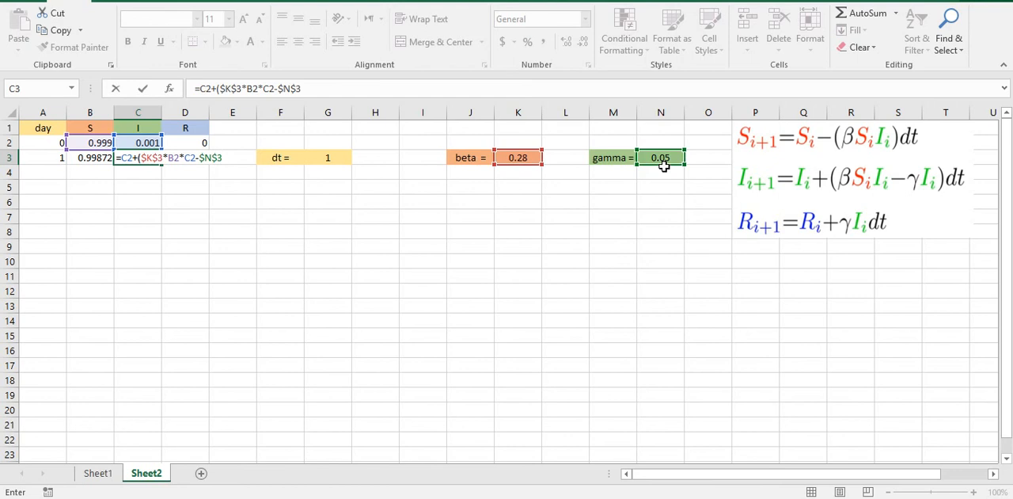
type("*")
left_click(139, 142)
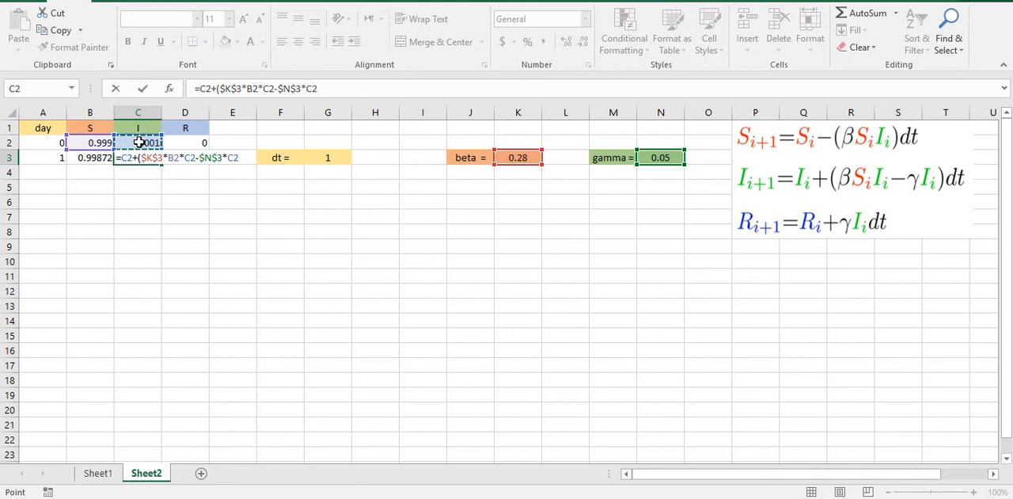
type(")*$G$3")
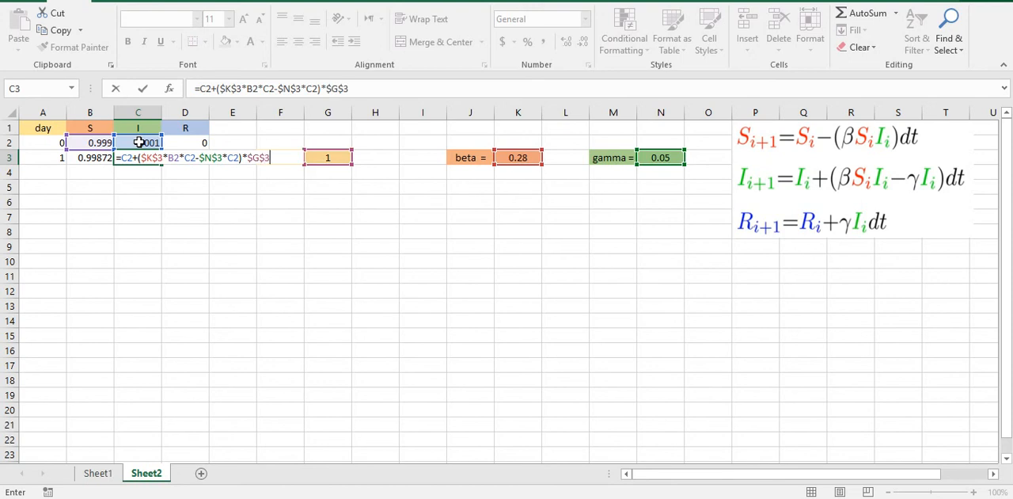
key("Return")
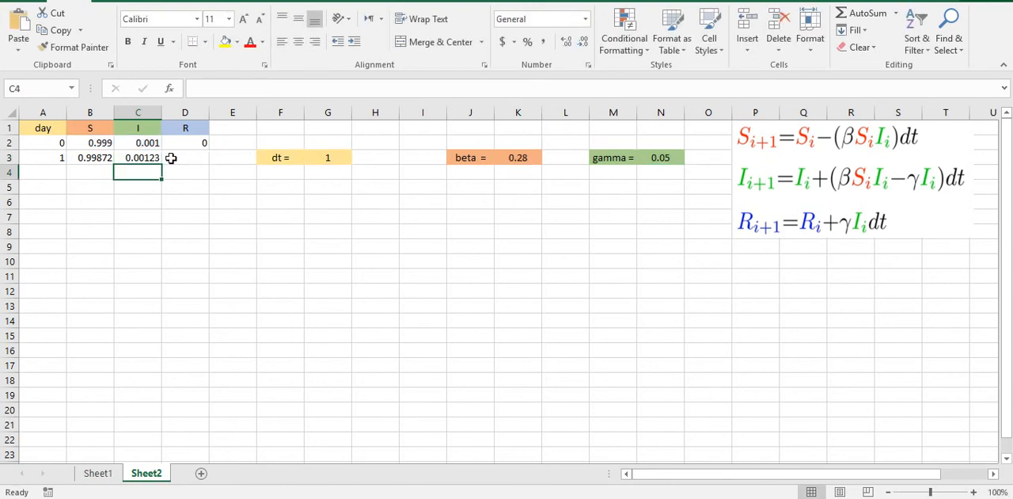
Step: Enter the formula =1-B3-C3 in cell D3 to compute the recovered fraction
left_click(172, 159)
type("=")
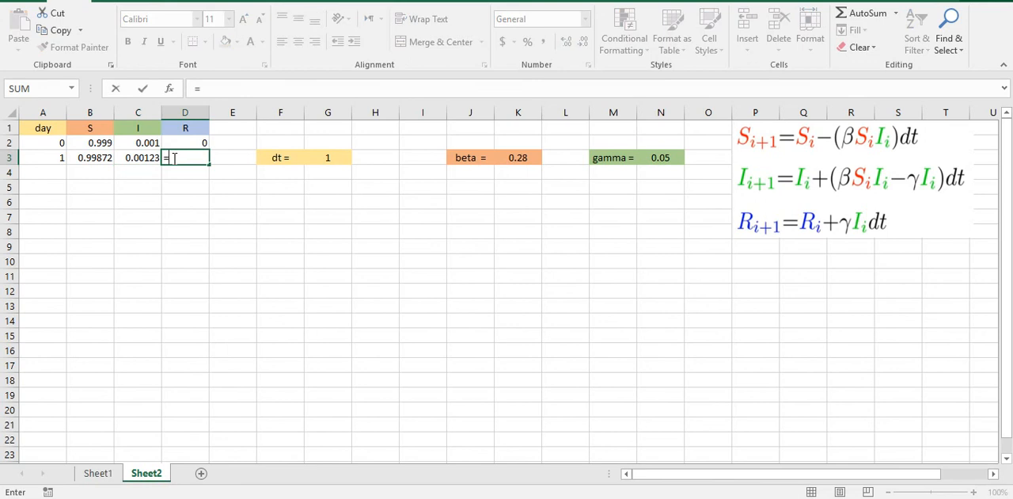
type("1-")
left_click(87, 158)
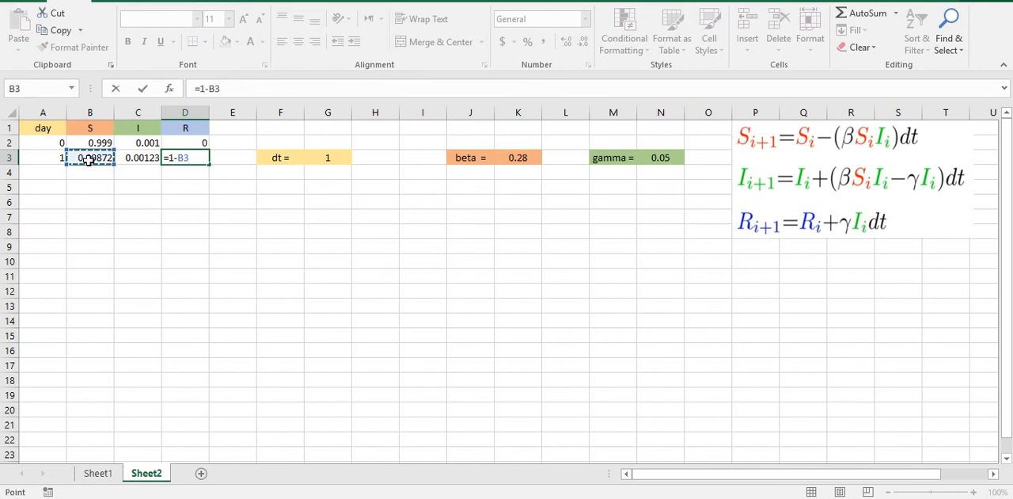
type("-")
left_click(138, 158)
key("Return")
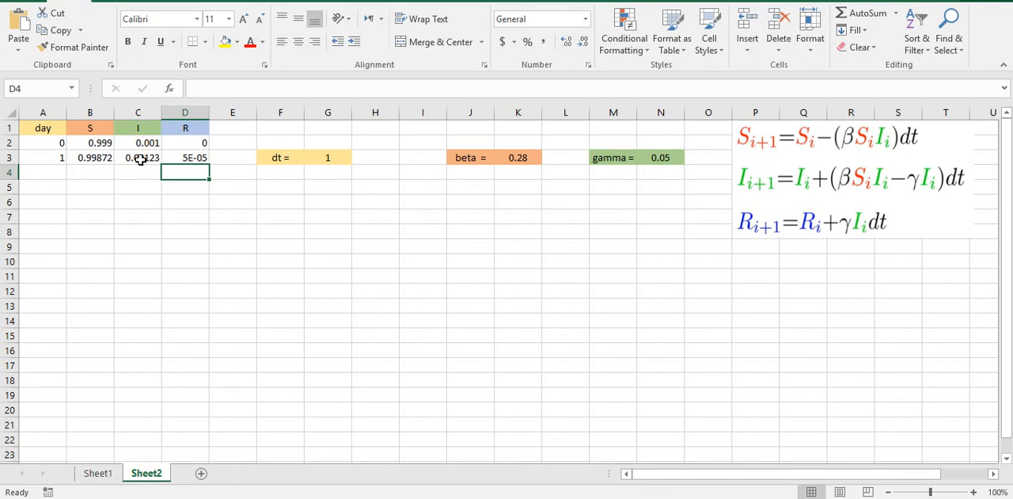
Step: Fill the formulas of A3:D3 down through row 144
left_click_drag(51, 158, 178, 157)
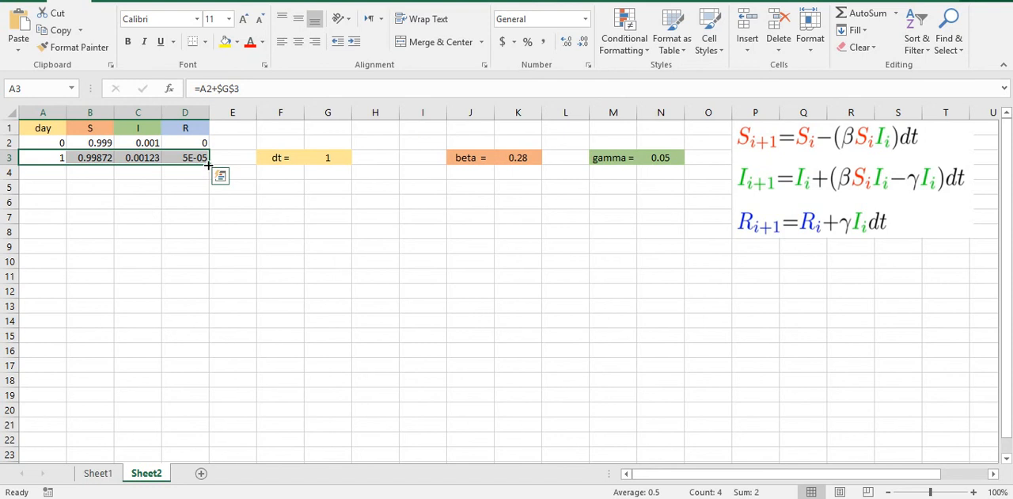
left_click_drag(207, 165, 203, 490)
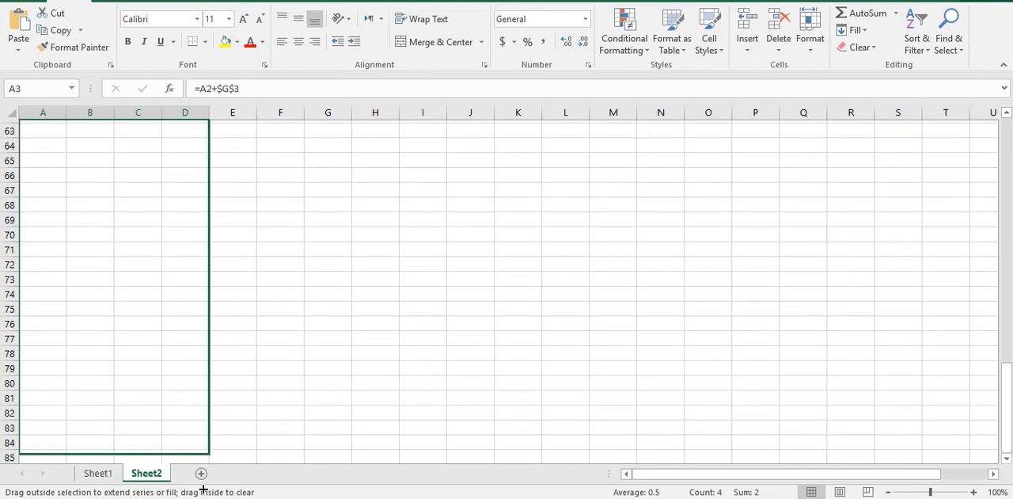
left_click_drag(203, 490, 199, 439)
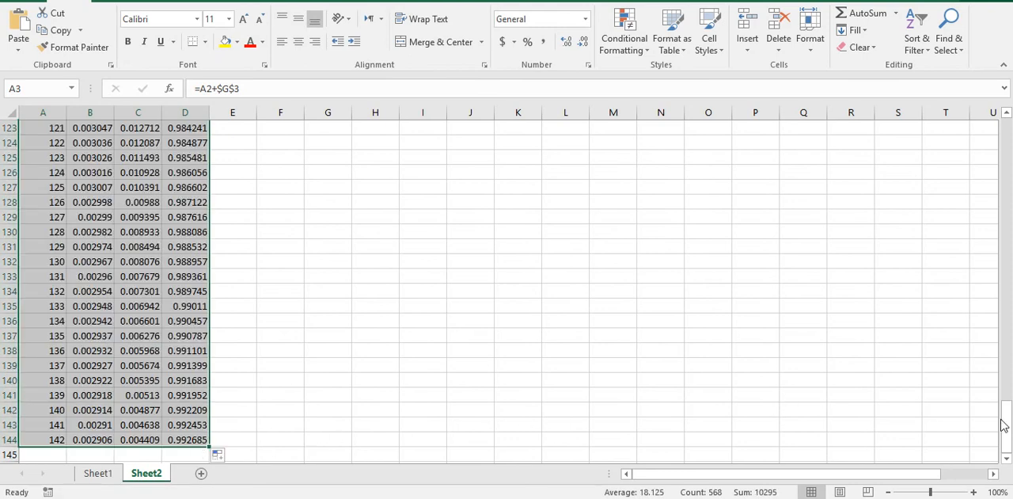
Step: Insert a scatter chart with smooth lines and markers from the day, S, I and R columns A to D
left_click_drag(1006, 418, 989, 131)
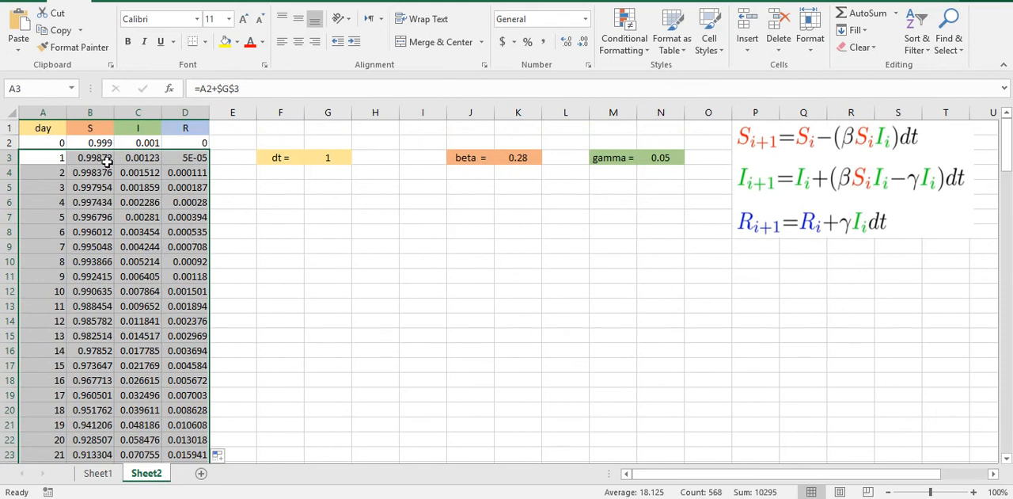
left_click_drag(55, 107, 187, 107)
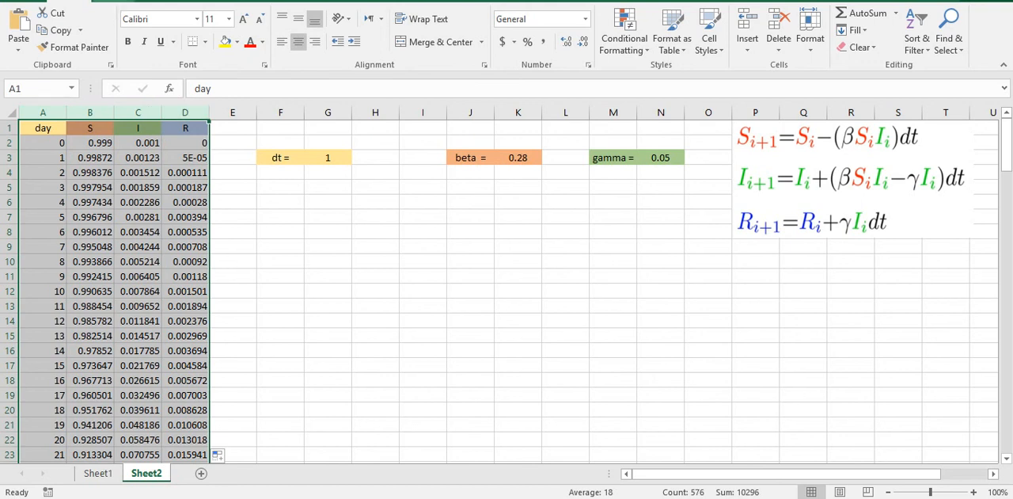
left_click(113, 0)
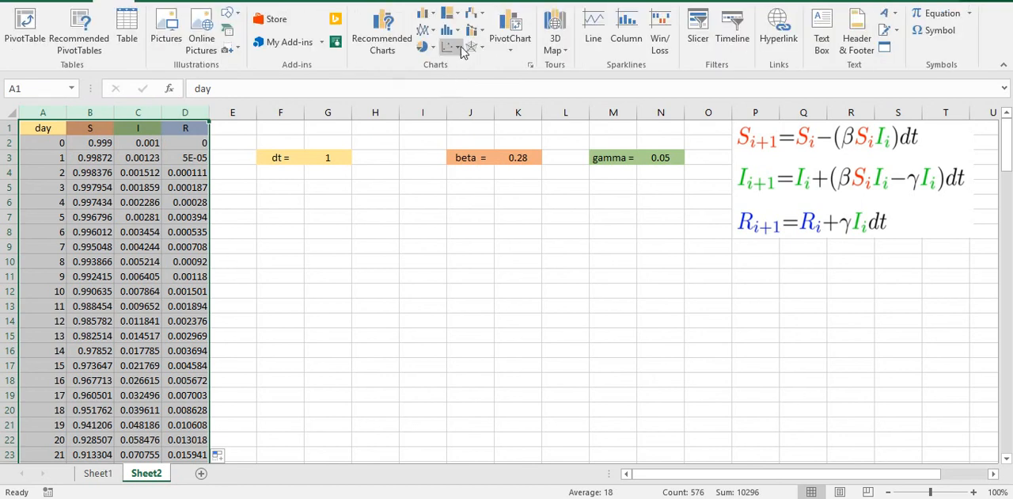
left_click(451, 47)
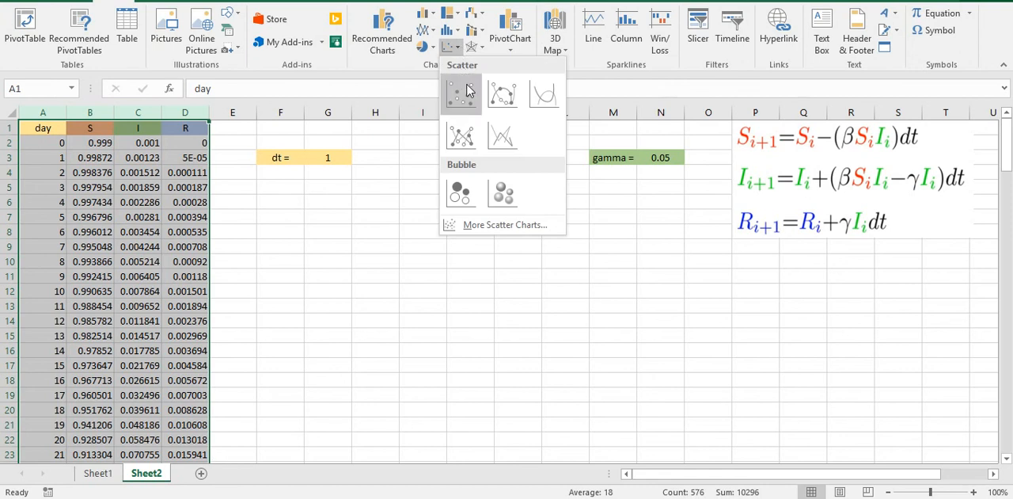
left_click(502, 93)
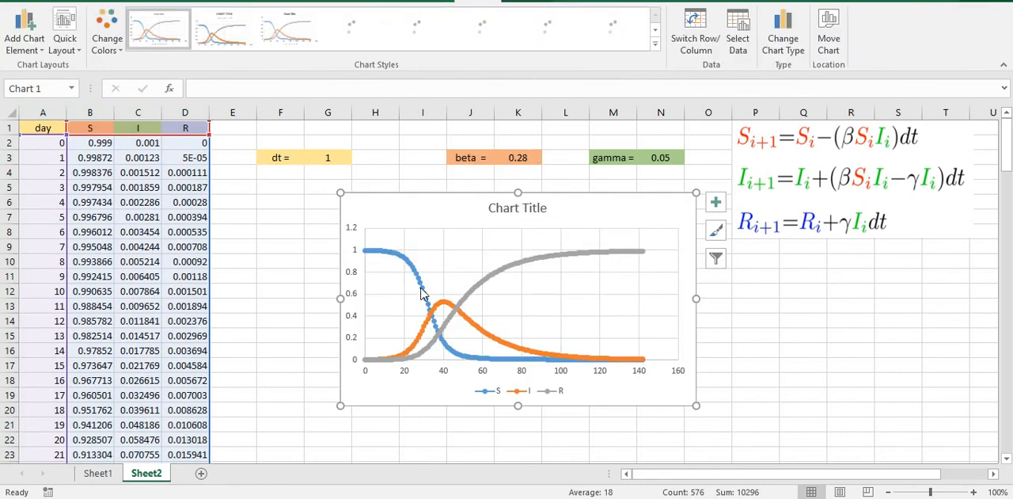
Step: Enlarge the chart and place it just below the parameter cells, with its plot area between the title and the legend
left_click_drag(341, 298, 242, 298)
left_click_drag(695, 193, 818, 150)
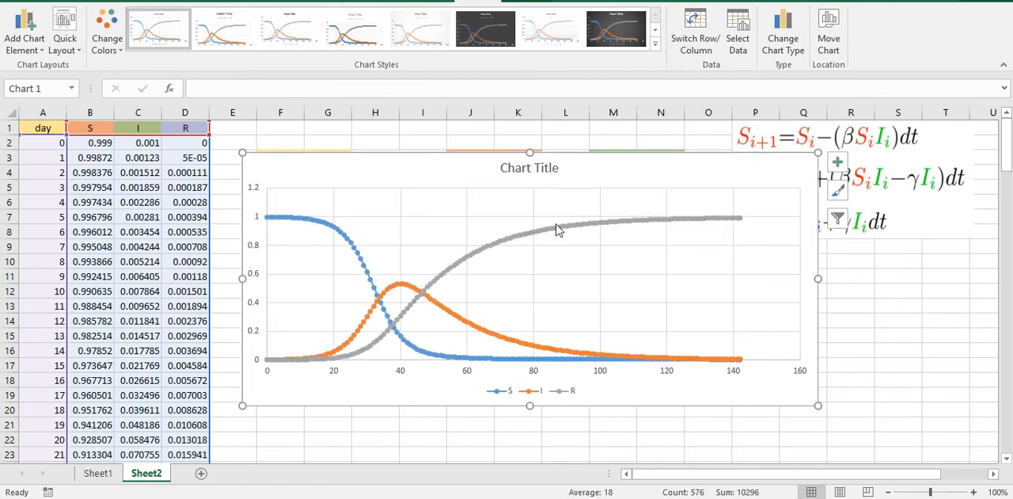
mouse_move(518, 202)
left_mouse_down()
mouse_move(517, 230)
mouse_move(504, 219)
left_mouse_up()
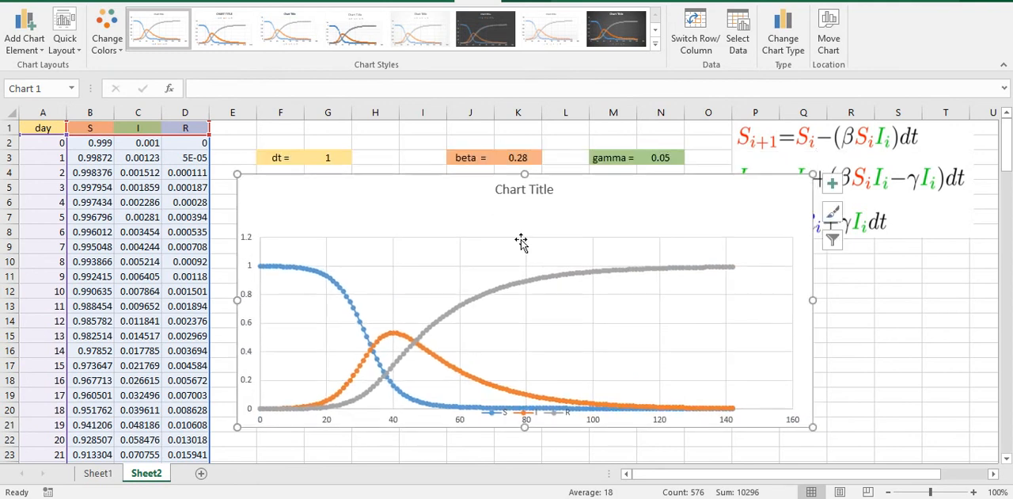
left_click(556, 241)
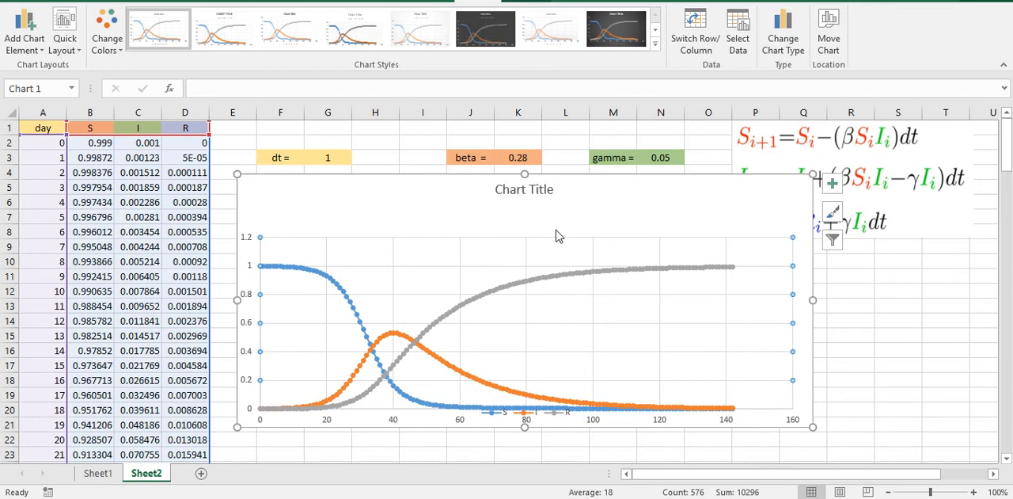
left_click_drag(540, 262, 538, 238)
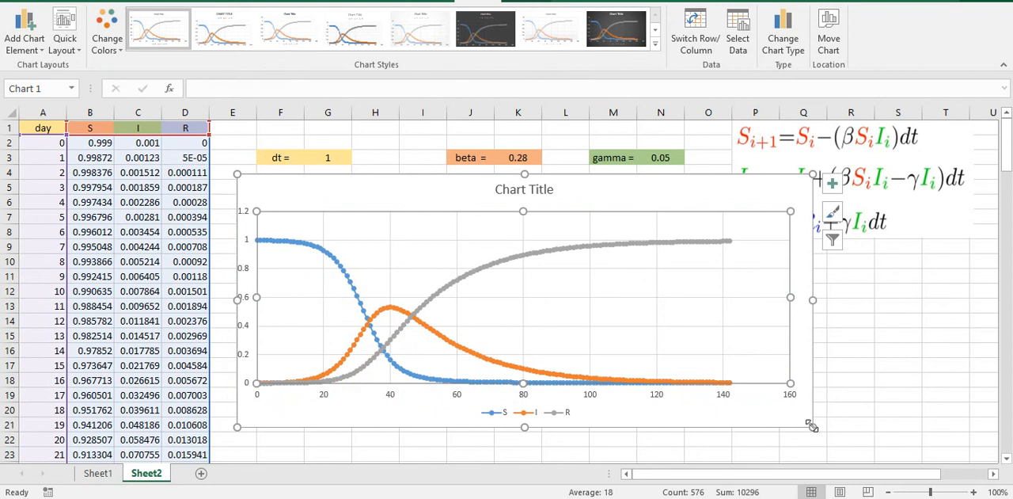
left_click_drag(812, 427, 847, 433)
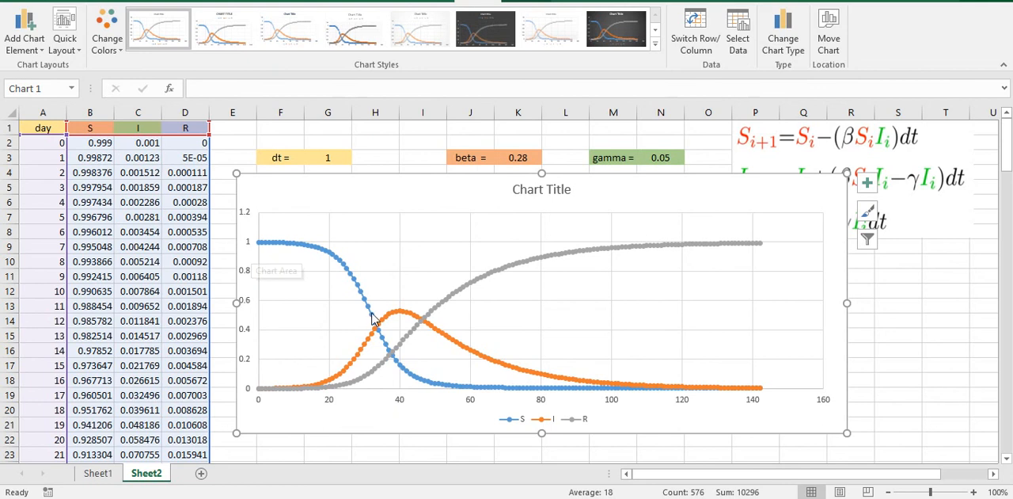
Step: Set beta in cell K3 to 0.18
mouse_move(274, 394)
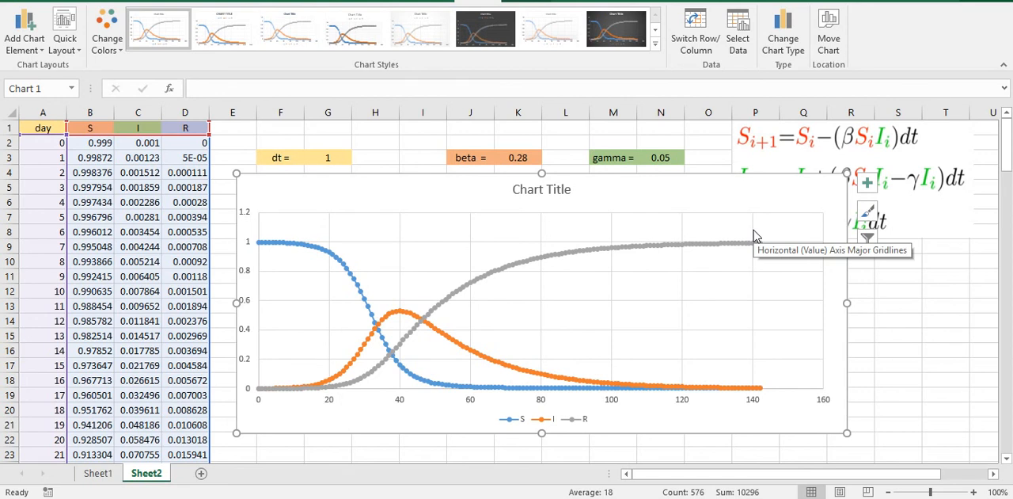
left_click(520, 159)
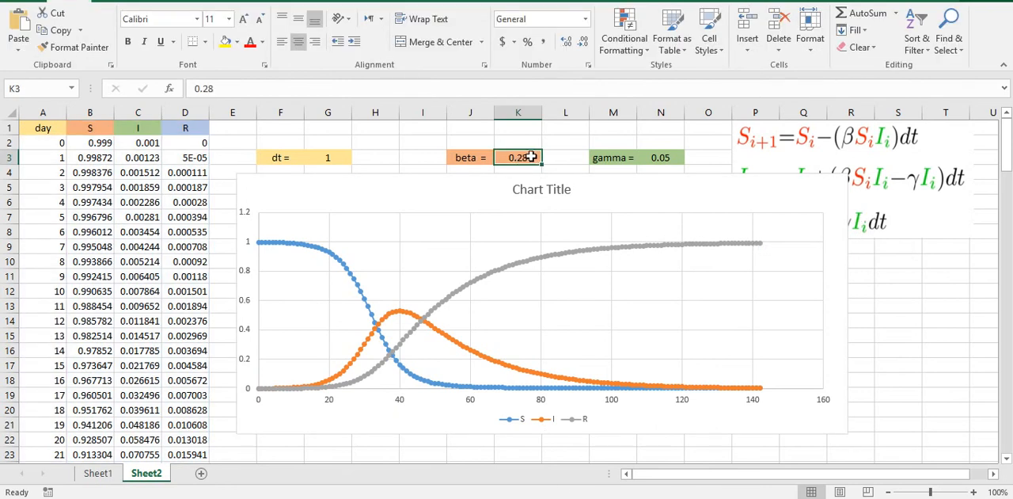
double_click(531, 157)
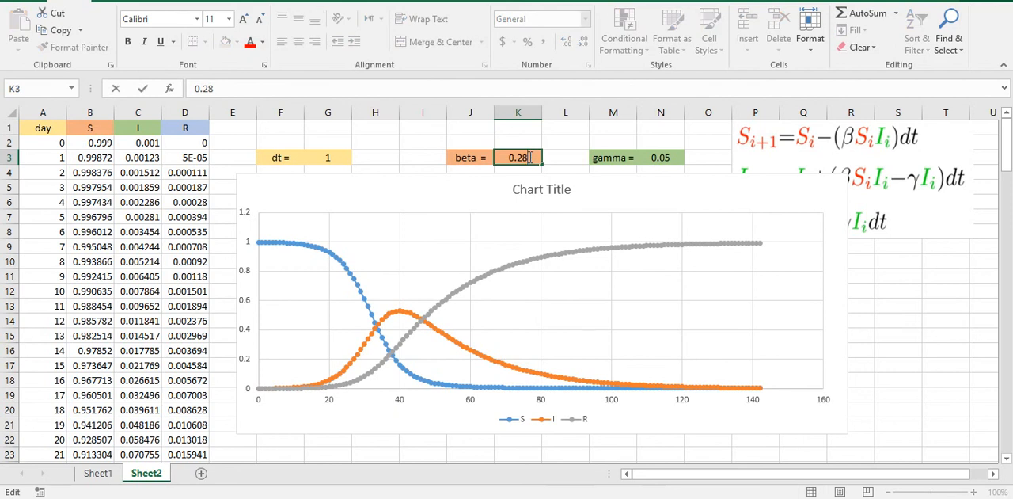
key("BackSpace")
key("BackSpace")
type("18")
key("Return")
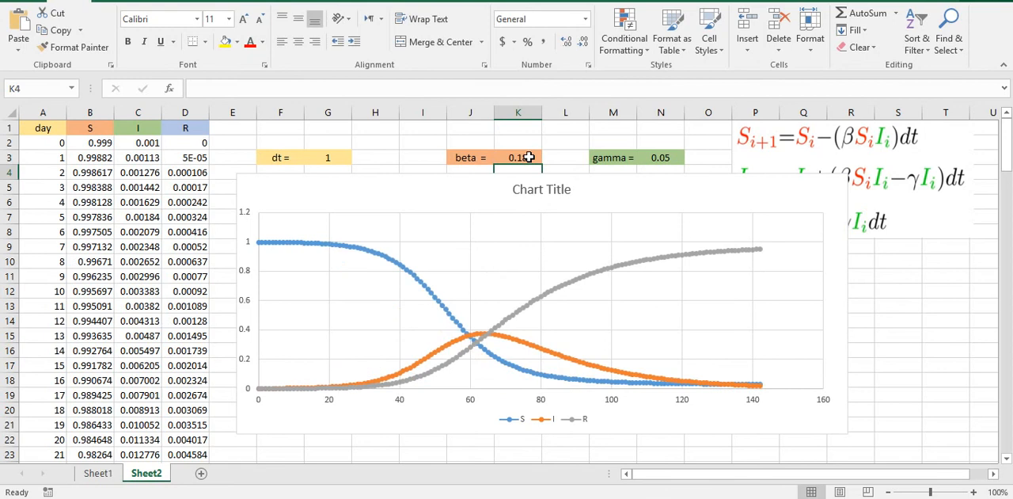
Step: Examine the infected curve in the chart and set beta in cell K3 to 0.3
mouse_move(592, 369)
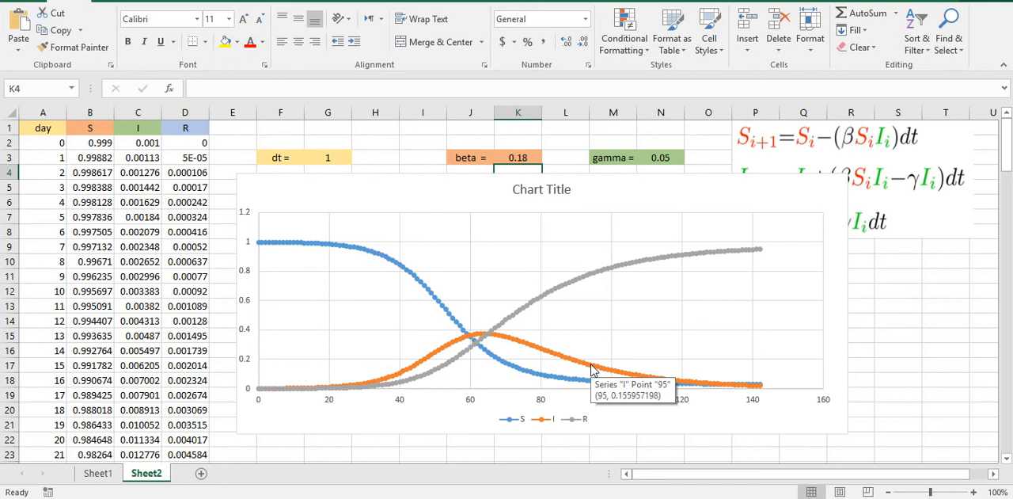
mouse_move(487, 337)
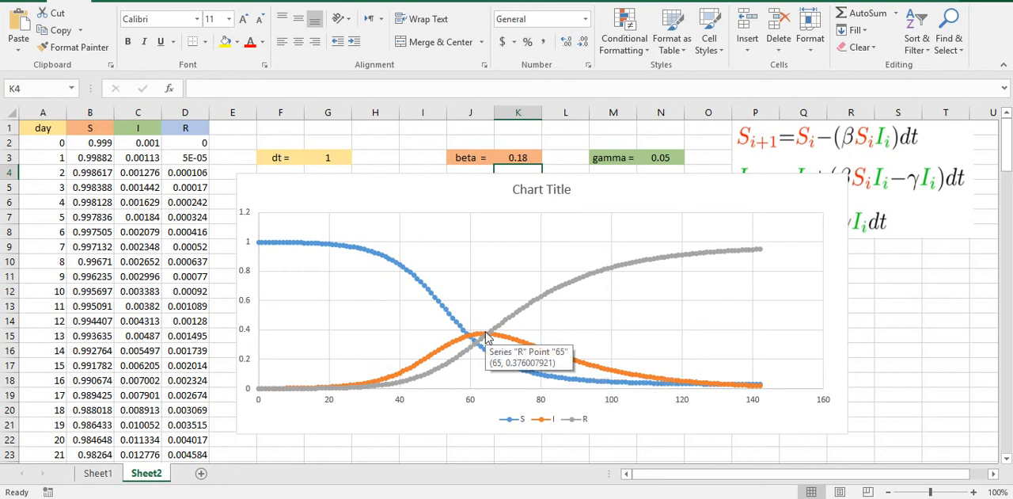
double_click(527, 158)
key("BackSpace")
key("BackSpace")
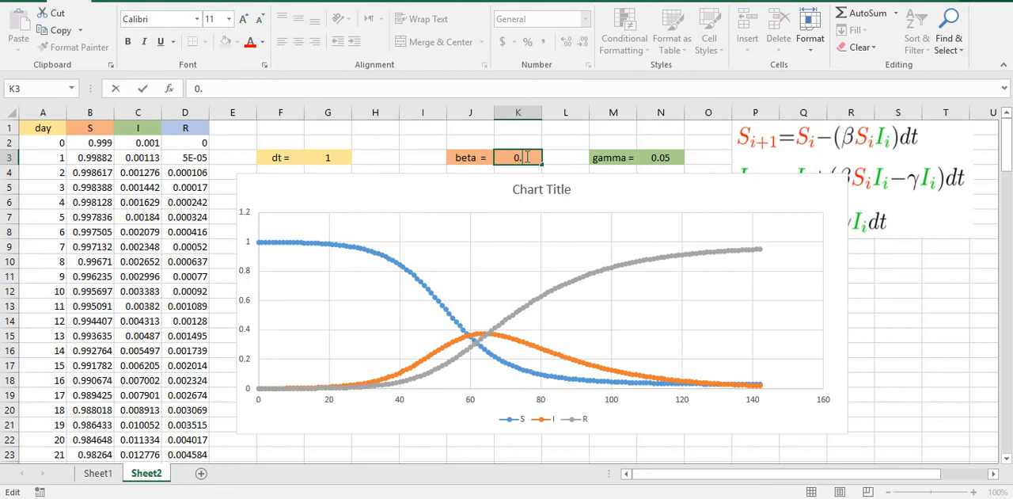
type("3")
key("Return")
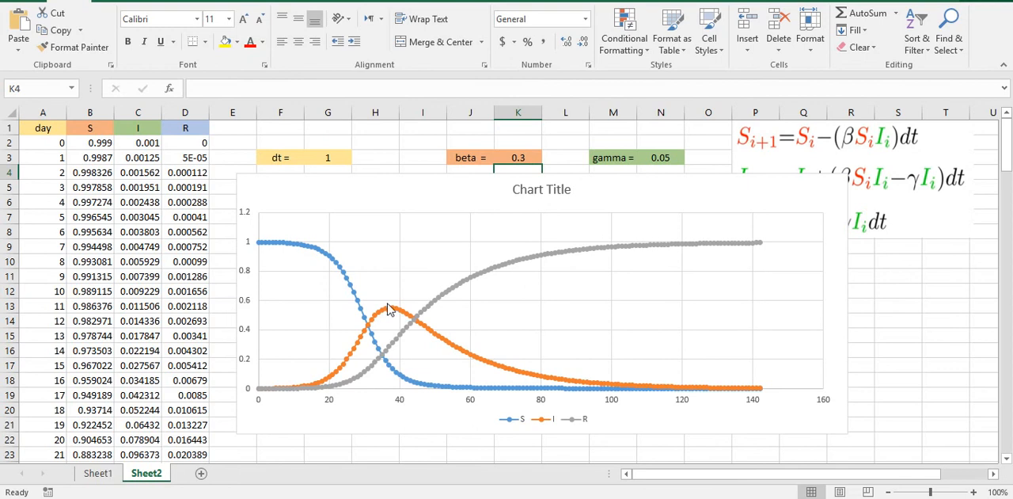
Step: Set beta in cell K3 to 0.1
mouse_move(390, 312)
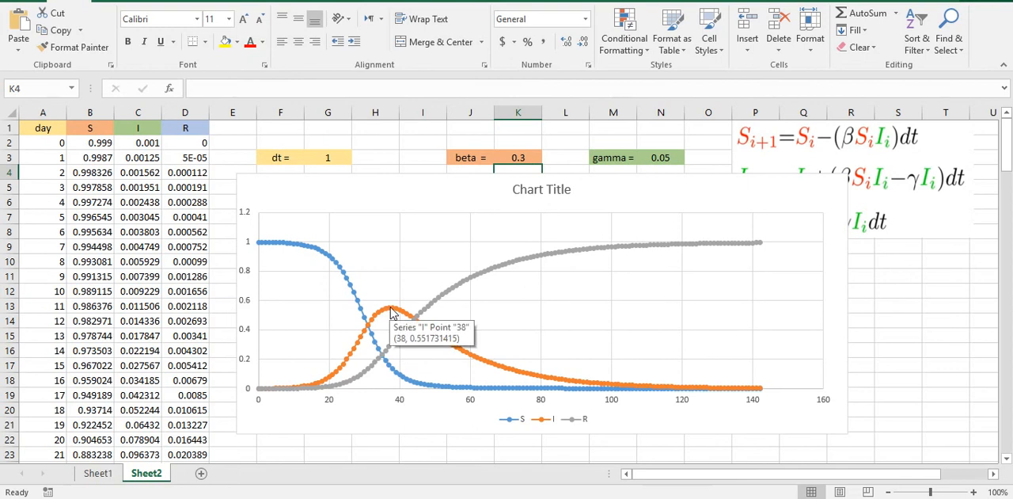
left_click(517, 159)
double_click(519, 158)
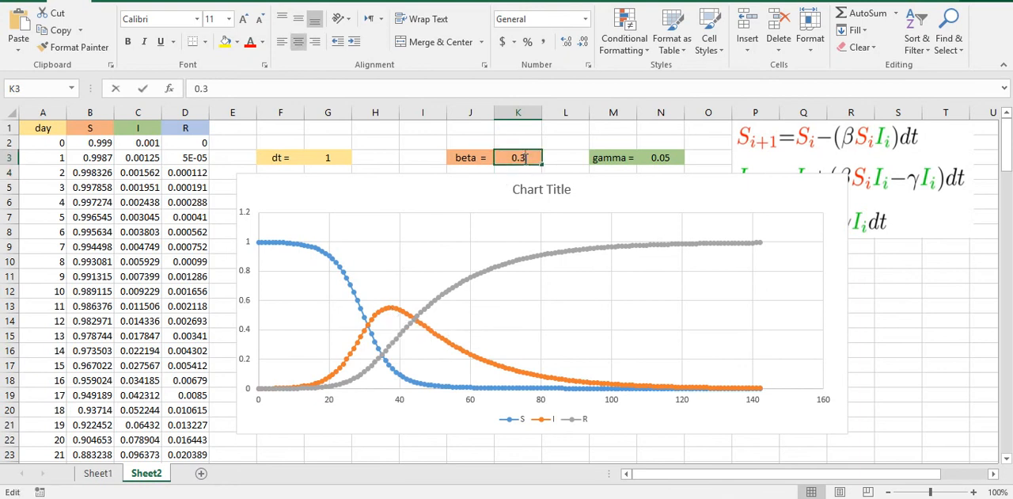
key("BackSpace")
type("1")
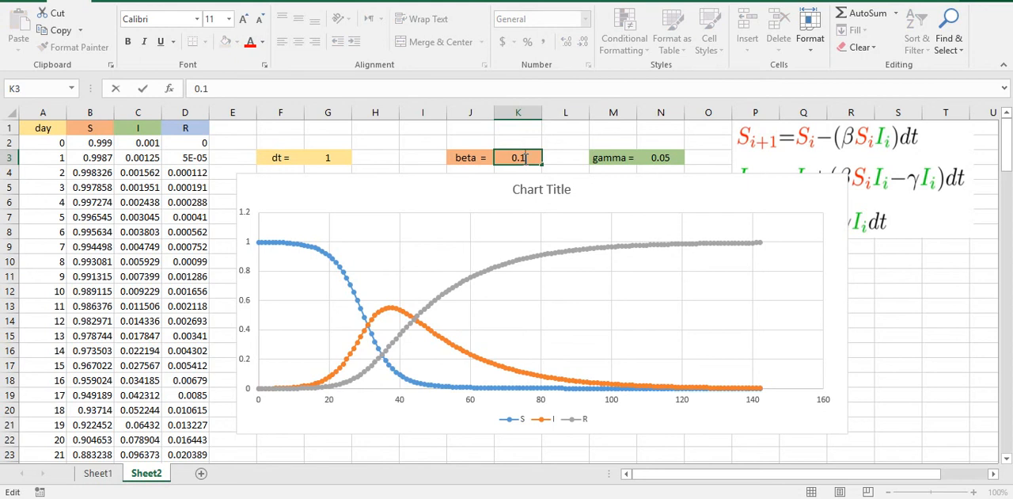
key("Return")
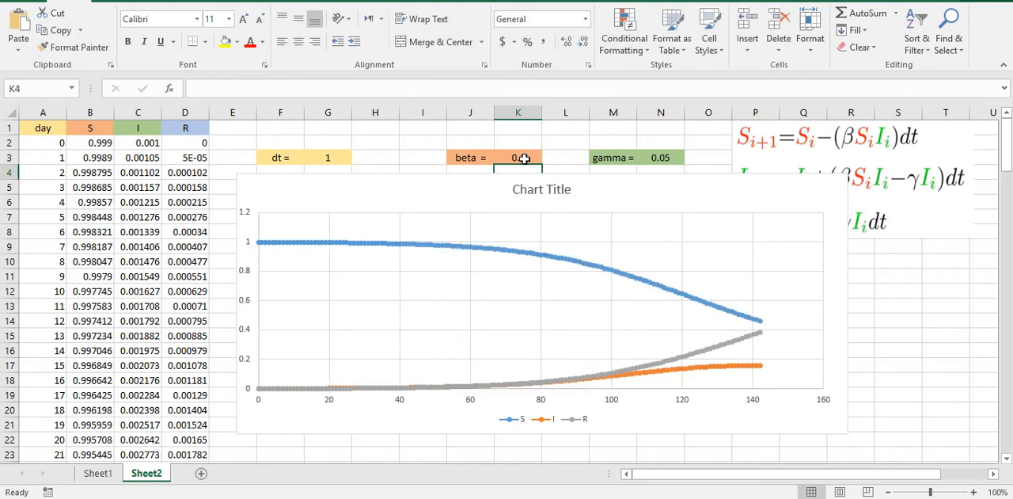
Step: Set the time step dt in cell G3 to 0.5
left_click(332, 157)
type("1")
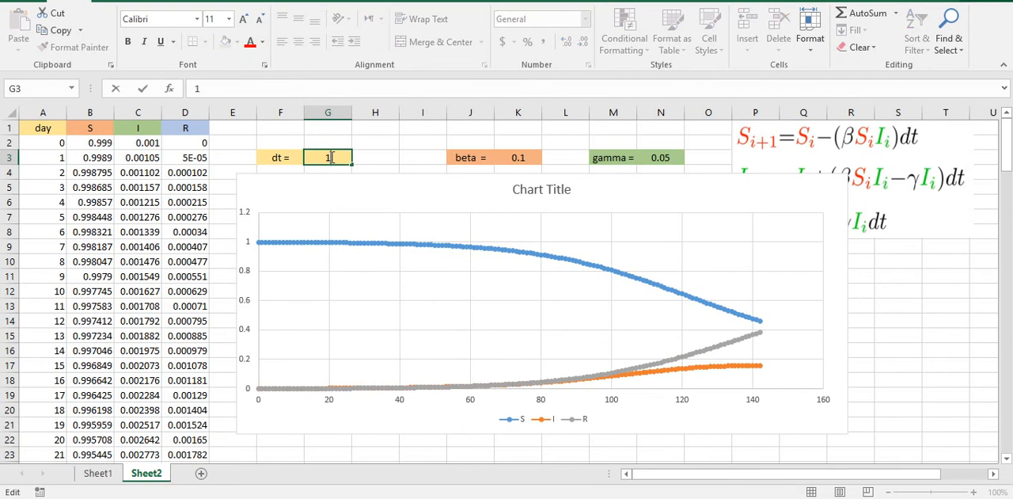
type("0.5")
key("Return")
Step: Set the time step dt in cell G3 to 2
double_click(336, 158)
key("BackSpace")
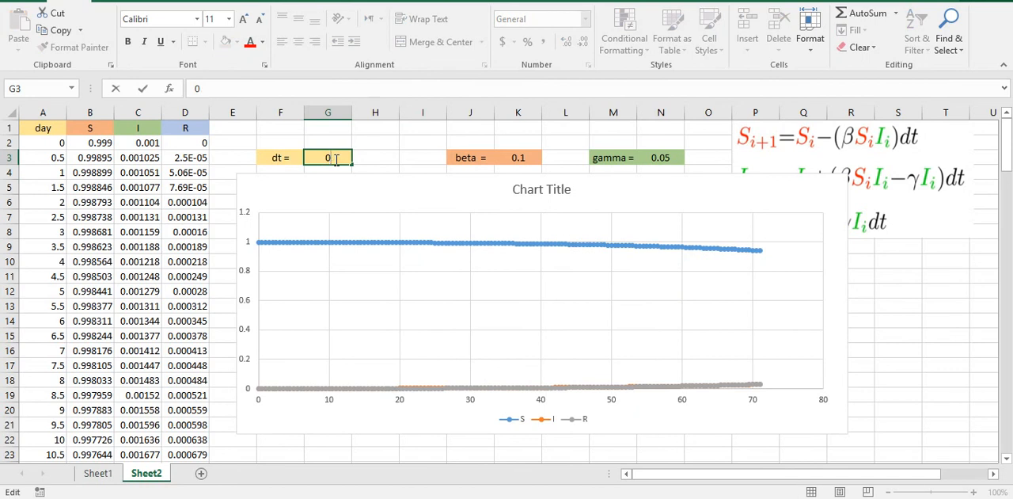
key("BackSpace")
type("2")
key("Return")
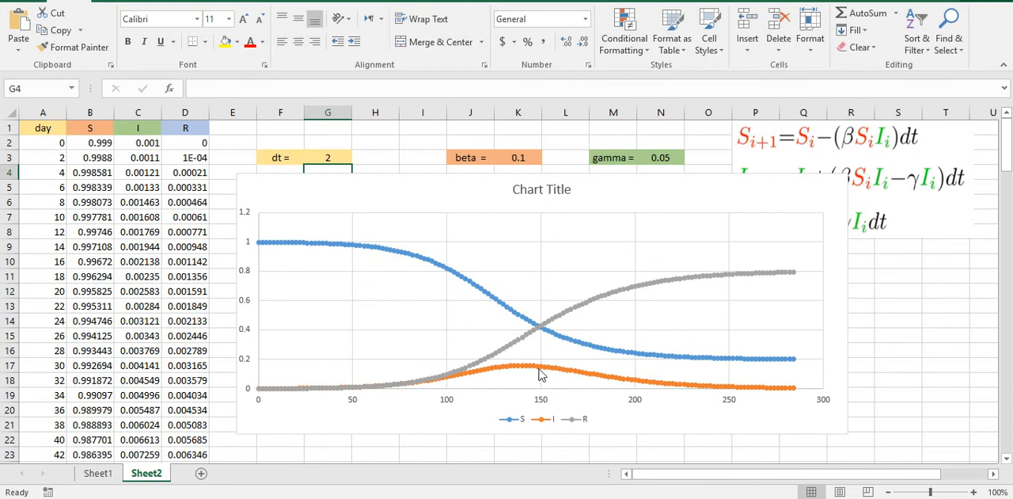
Step: Restore the time step dt in cell G3 to 1 and beta in cell K3 to 0.28
mouse_move(541, 375)
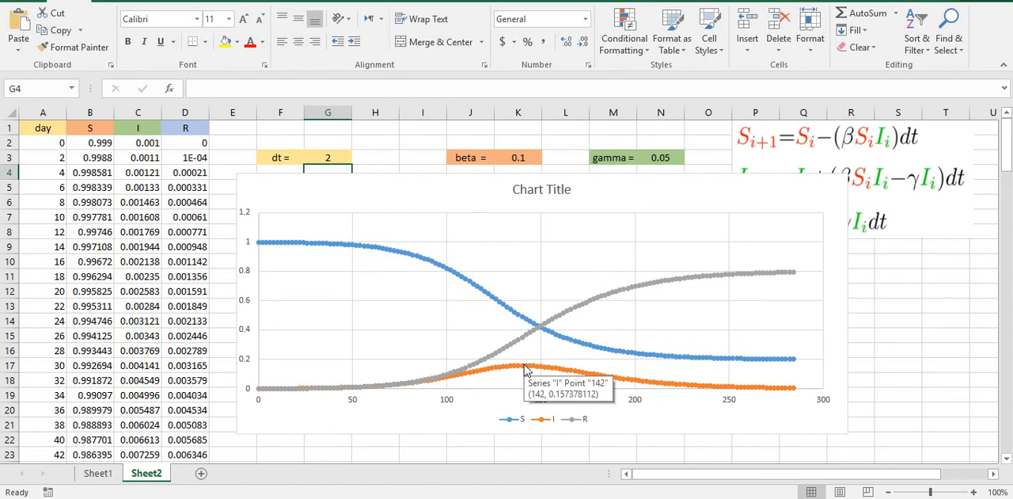
double_click(336, 157)
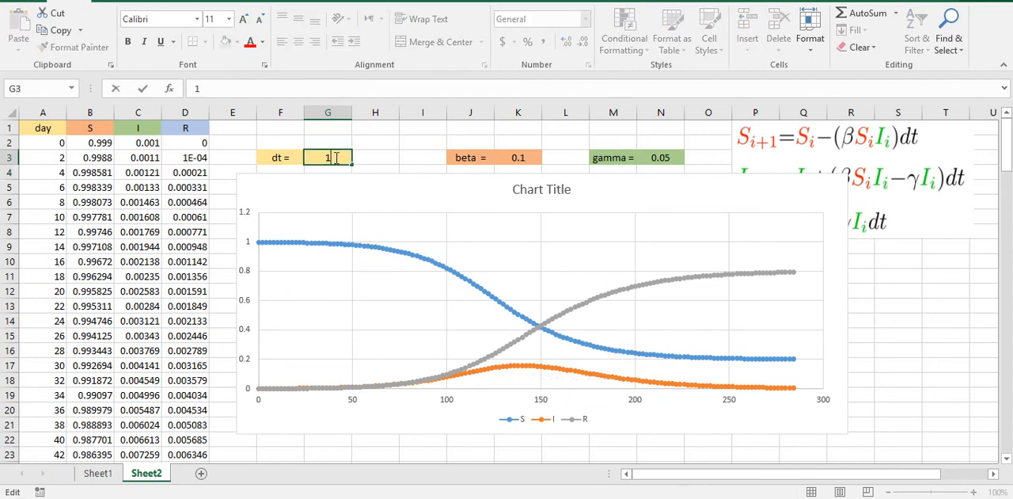
type("1")
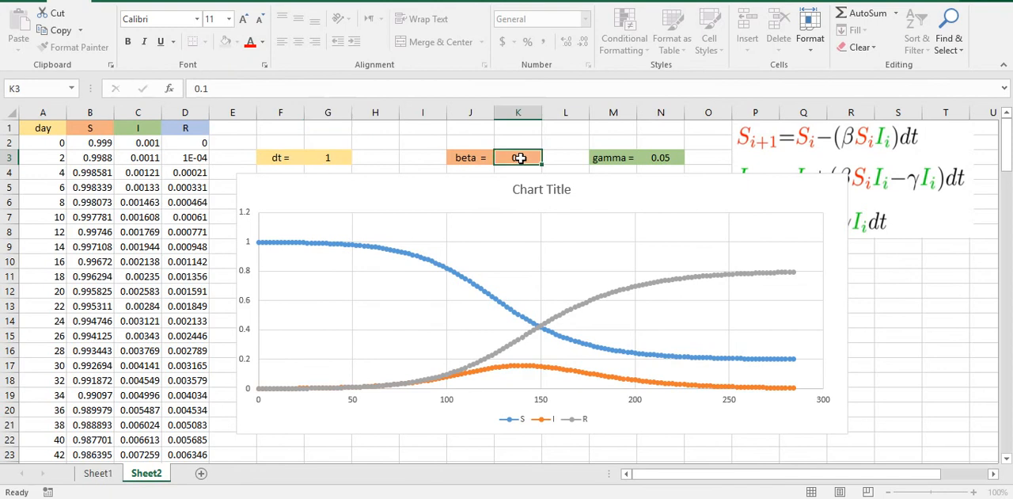
double_click(521, 158)
key("BackSpace")
type("28")
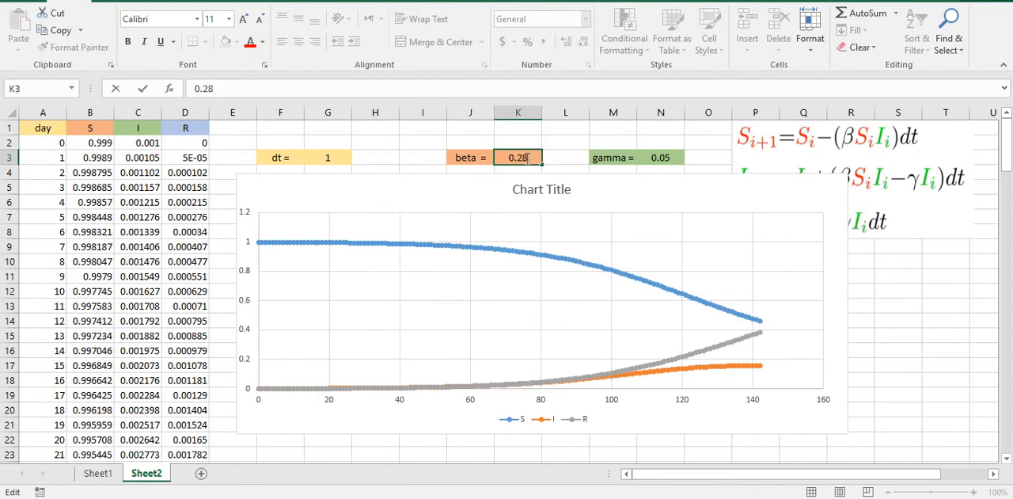
Step: Set gamma in cell N3 to 0.1 and examine the peak of the infected curve in the chart
left_click(667, 156)
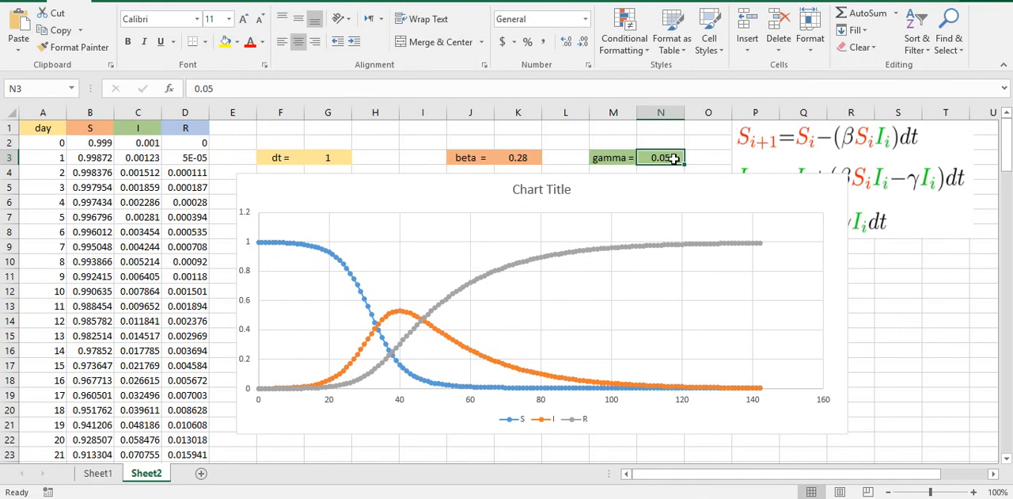
double_click(672, 157)
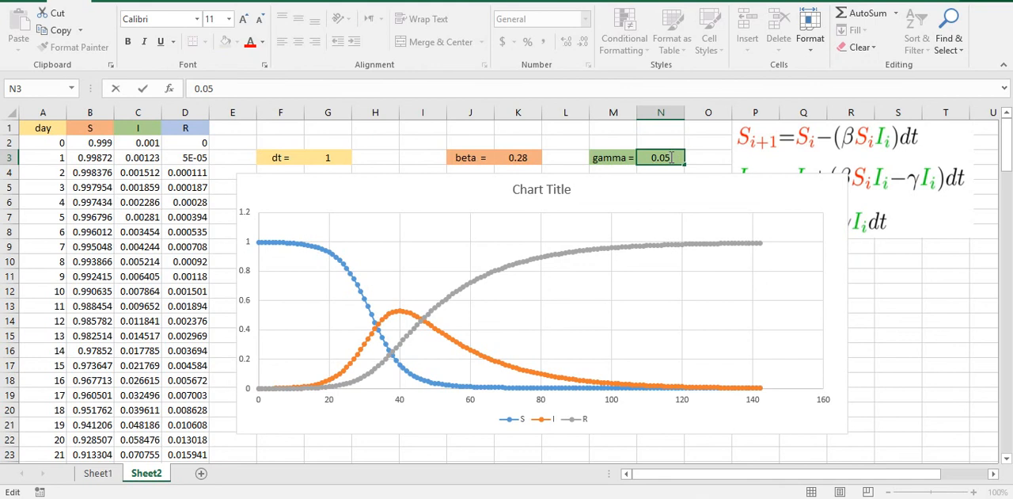
key("BackSpace")
key("BackSpace")
type("1")
key("Return")
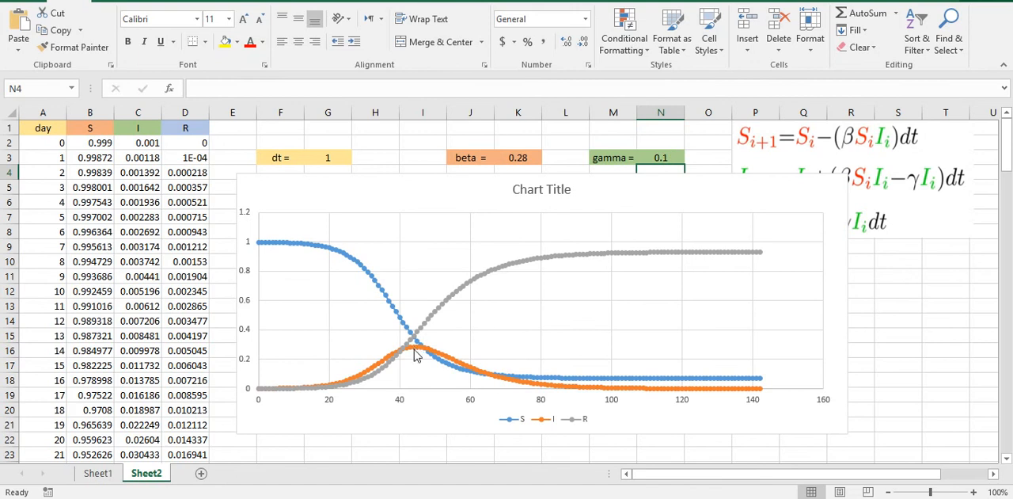
left_click(917, 278)
left_click(412, 347)
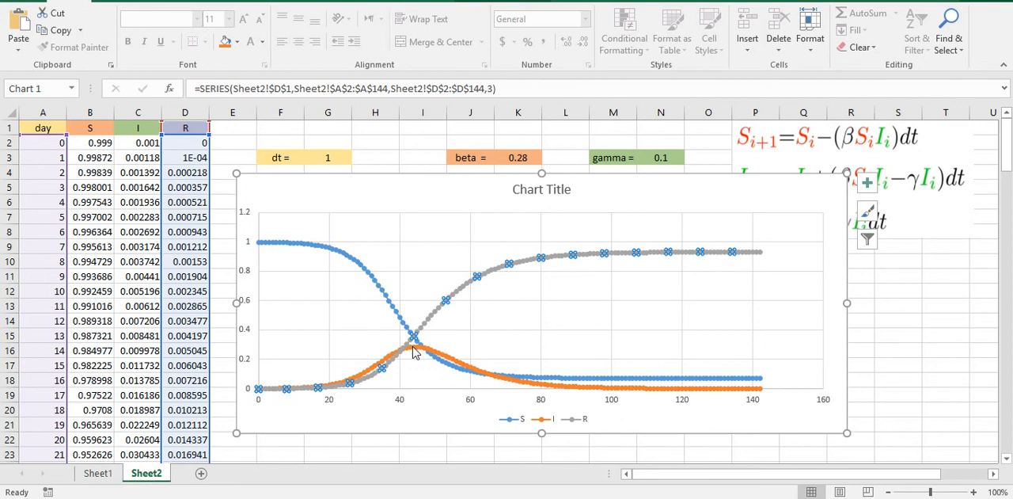
left_click(413, 346)
left_click(414, 347)
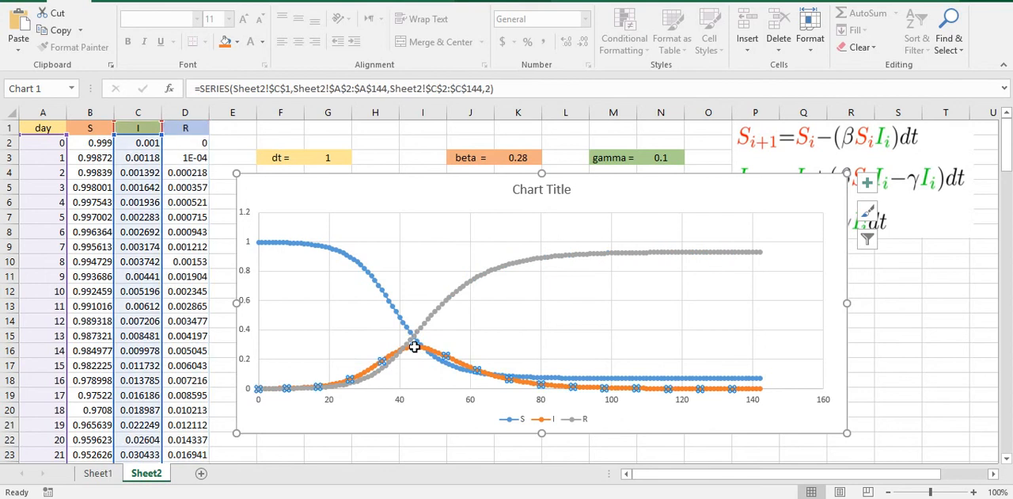
left_click(602, 301)
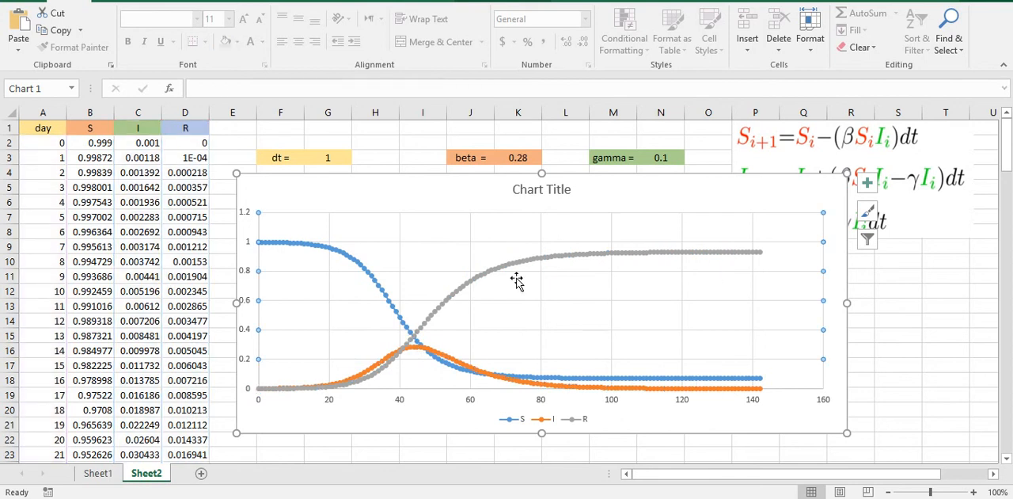
Step: Set gamma in cell N3 to 0.07 and examine the peak of the infected curve in the chart
double_click(667, 157)
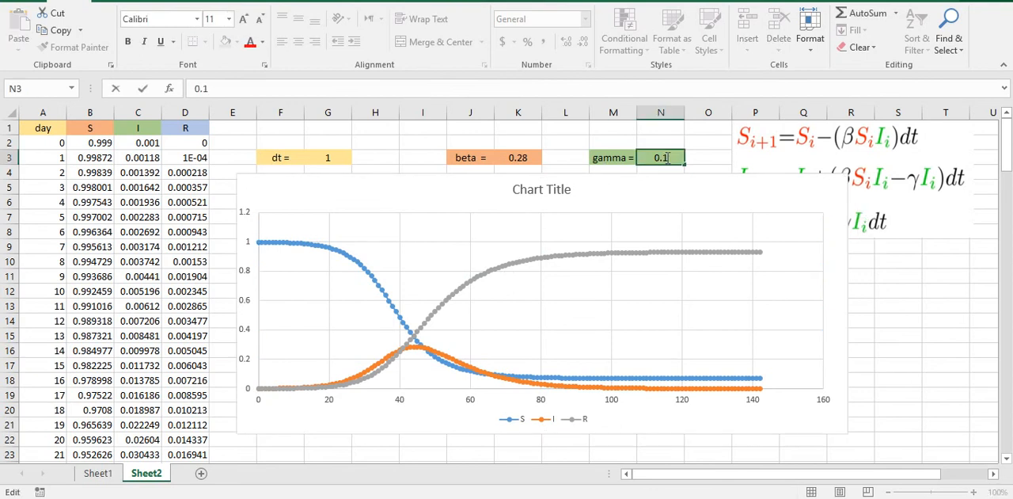
double_click(667, 158)
type("07")
key("Return")
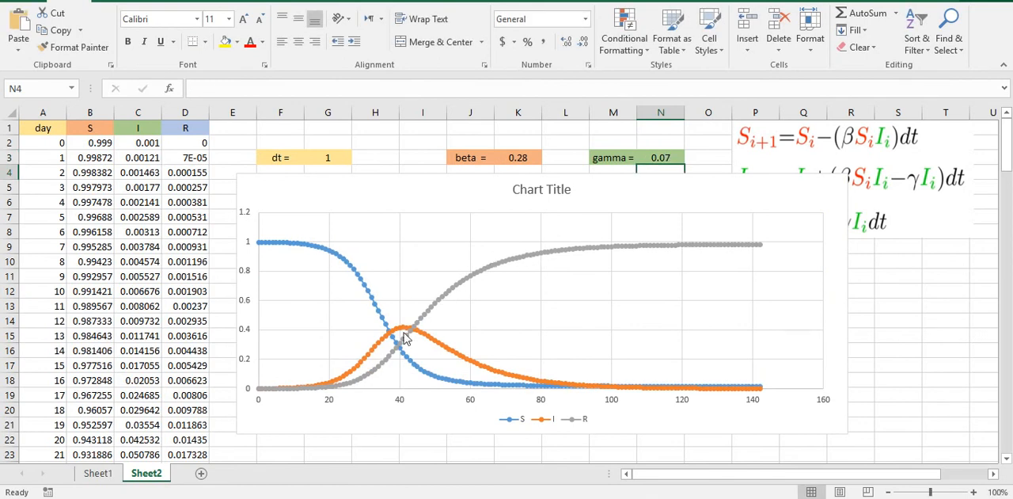
mouse_move(402, 327)
Step: Set beta in cell K3 to 0.17 and examine the flattened infected curve in the chart
left_click(524, 157)
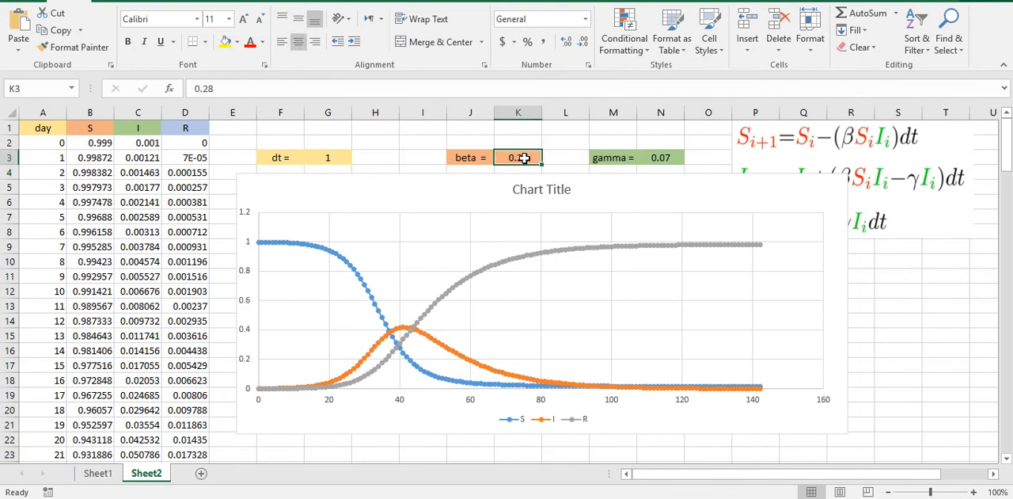
double_click(531, 157)
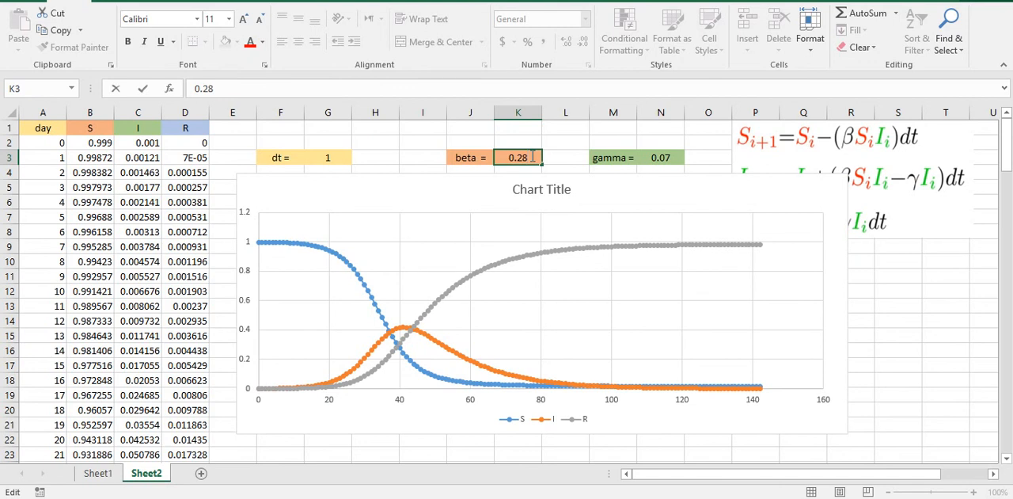
key("BackSpace")
key("BackSpace")
type("17")
key("Return")
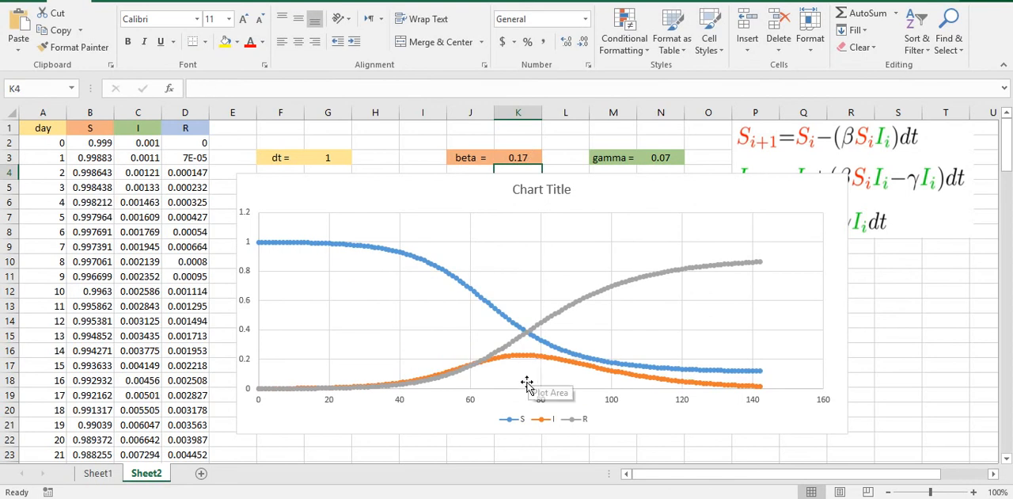
mouse_move(530, 360)
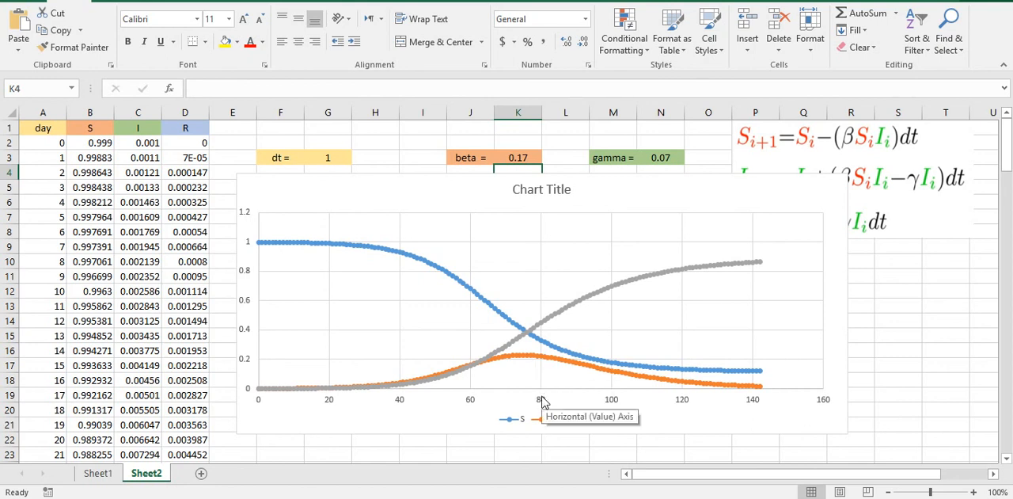
Step: Restore beta in cell K3 to 0.28
left_click(523, 158)
double_click(530, 157)
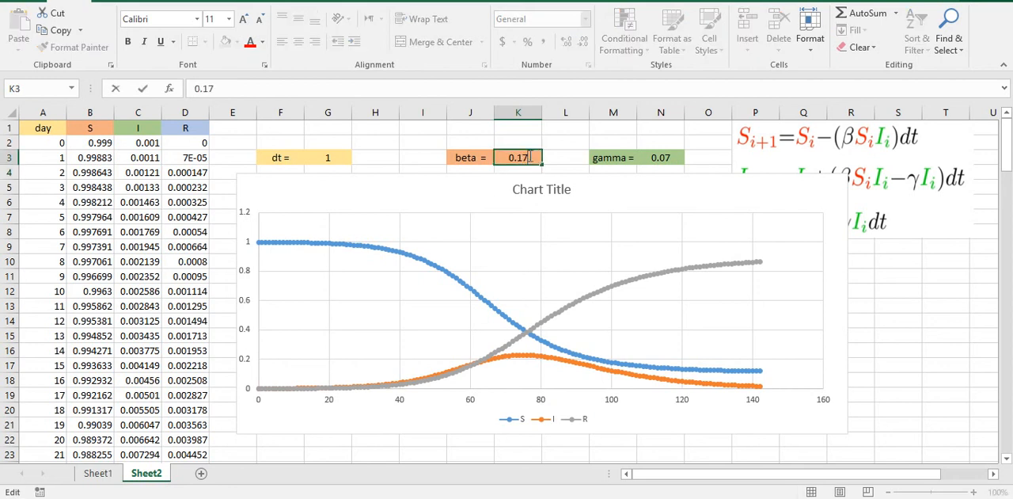
key("BackSpace")
key("BackSpace")
type("28")
key("Return")
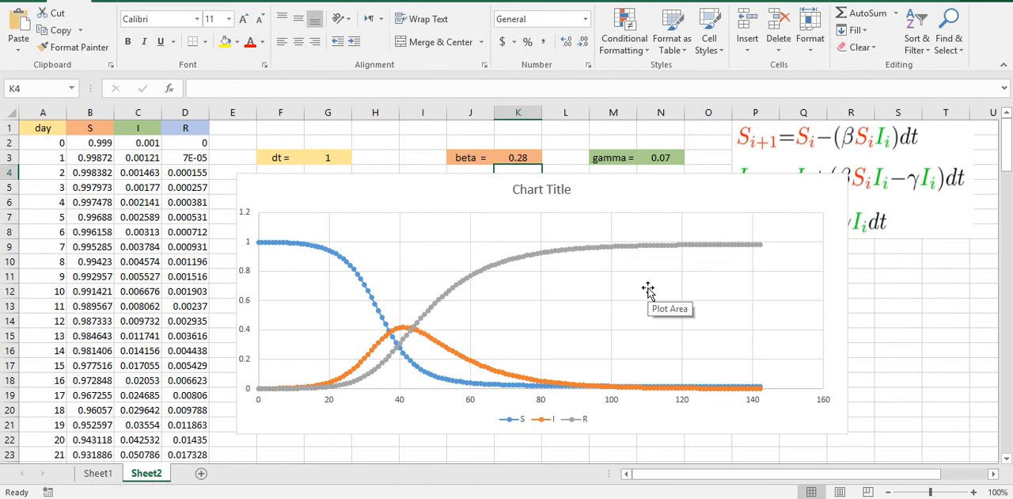
Step: Move the picture of the S, I and R equations further from the chart so the equation for S starts at column Q
left_click(912, 226)
left_click_drag(902, 207, 970, 136)
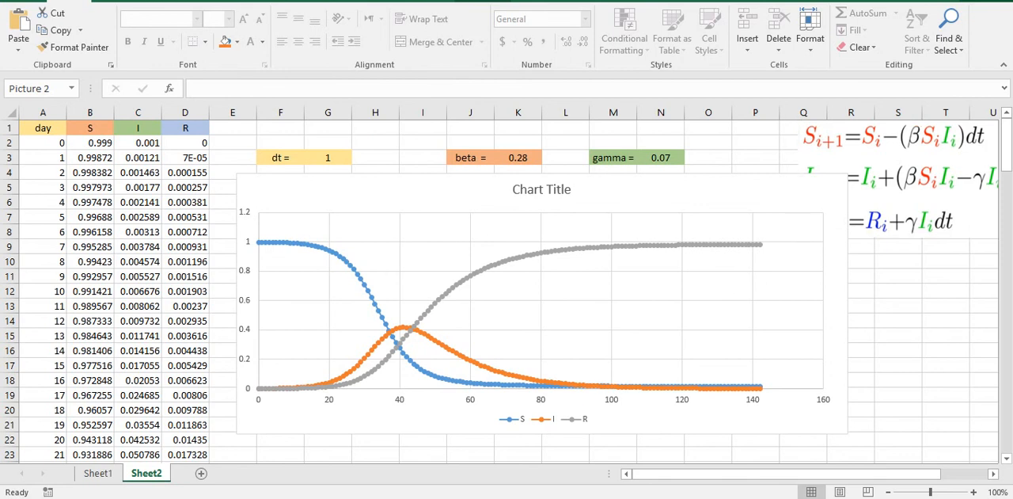
Step: Switch to the lesson presentation and advance to the page "3- Méthodes informatiques de solutions"
left_click(408, 497)
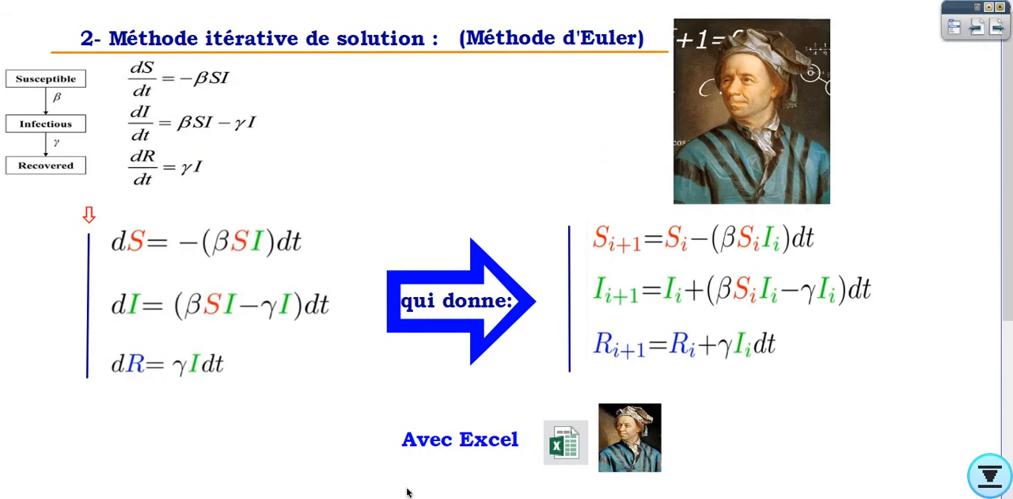
left_click(998, 28)
left_click(998, 28)
left_click(999, 28)
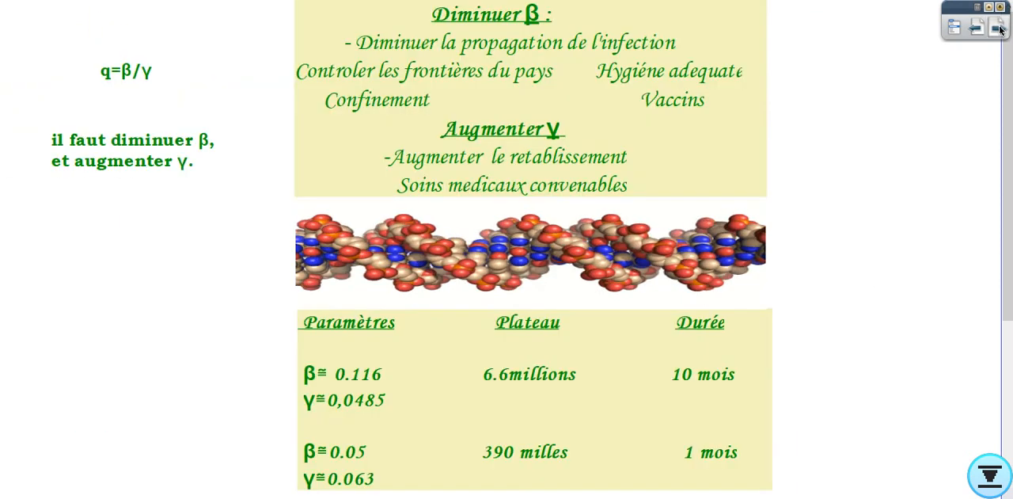
left_click(999, 28)
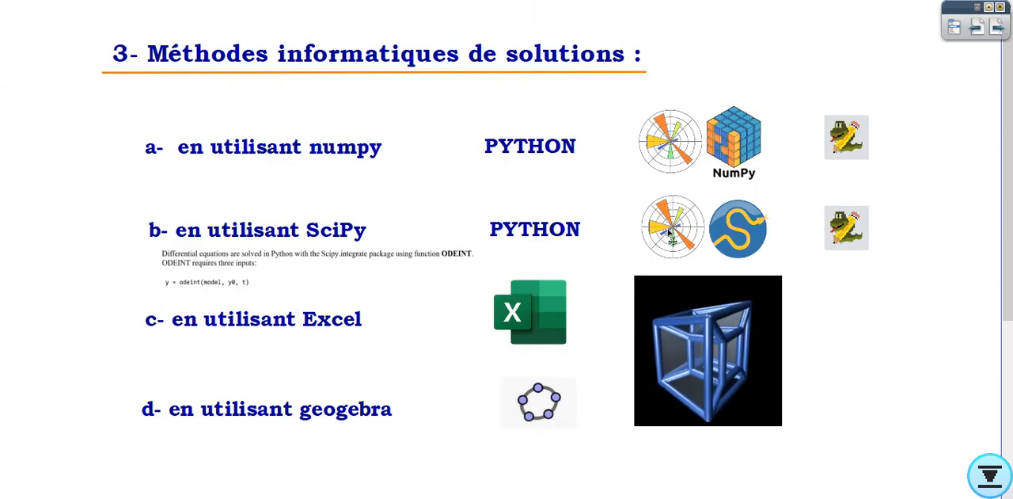